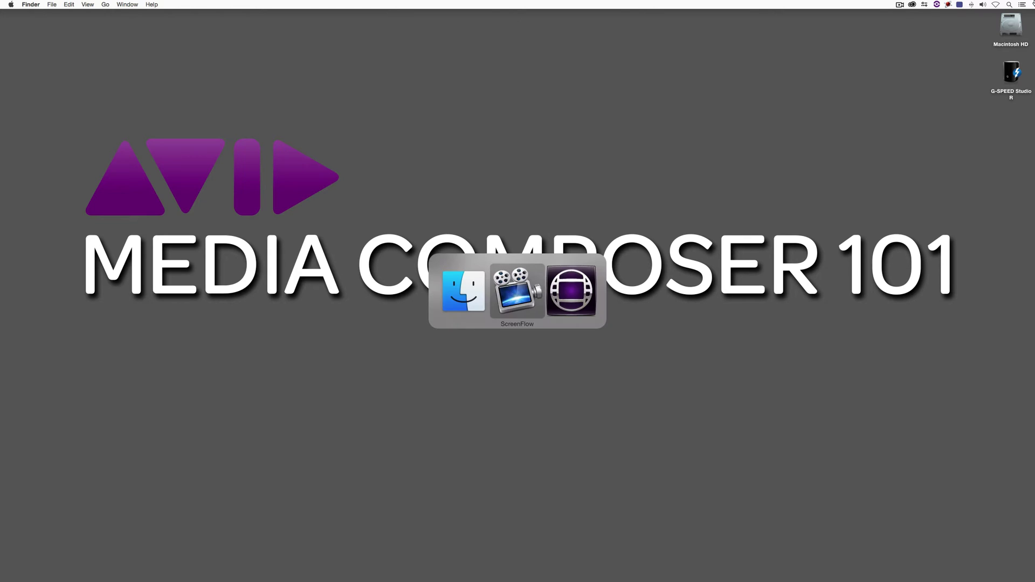
{"action": "key", "text": "super+Tab"}
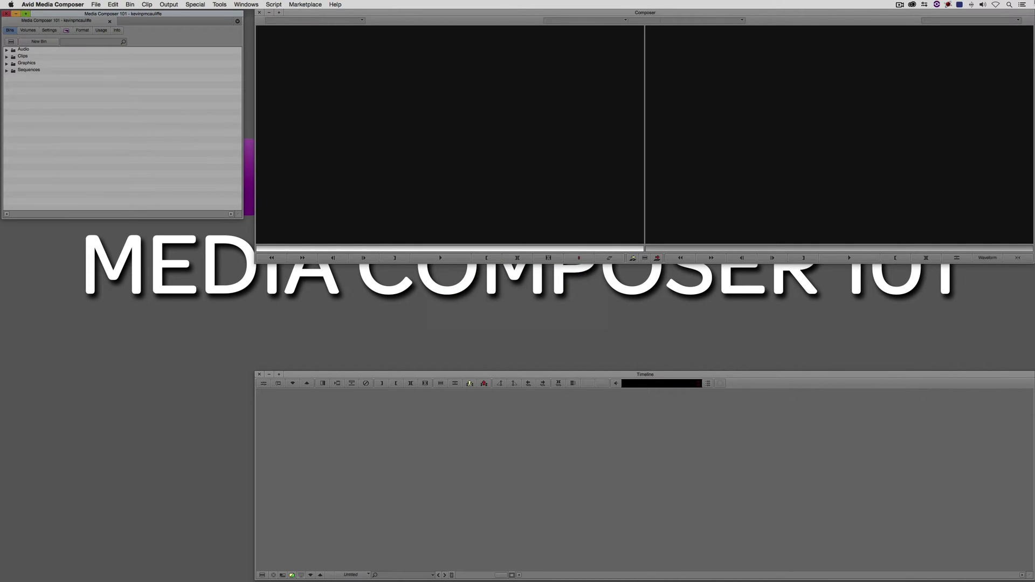
- Switch to Avid, open Green Clips from the Clips folder, then move and enlarge its window
{"action": "double_click", "coordinate": [29, 56]}
{"action": "double_click", "coordinate": [19, 65]}
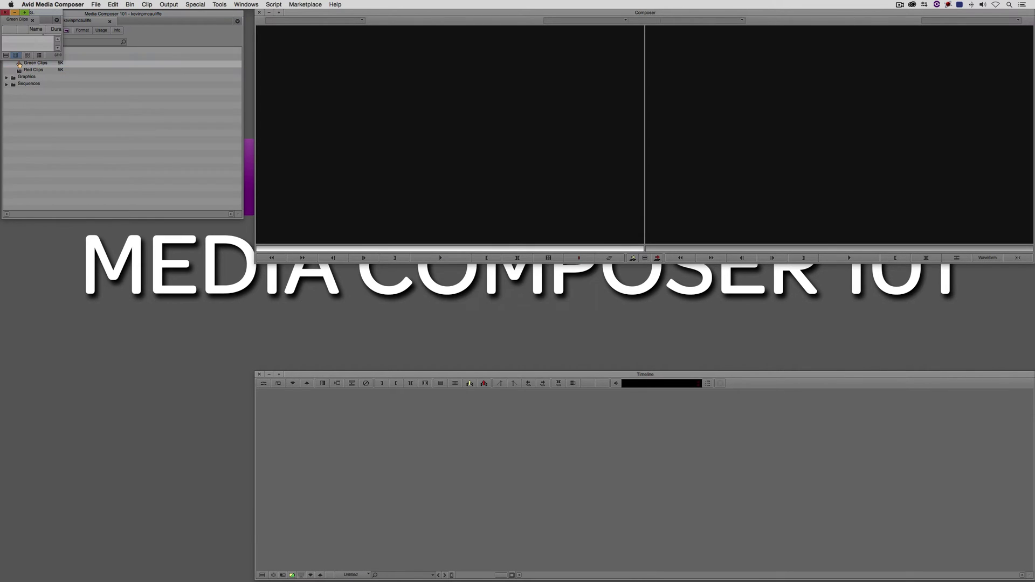
{"action": "left_click_drag", "start_coordinate": [40, 14], "coordinate": [102, 231]}
{"action": "left_click_drag", "start_coordinate": [123, 277], "coordinate": [381, 382]}
- Import 000946_VTXHD.mov from the Motocross folder into Green Clips after a quick preview
{"action": "right_click", "coordinate": [154, 295]}
{"action": "left_click", "coordinate": [170, 358]}
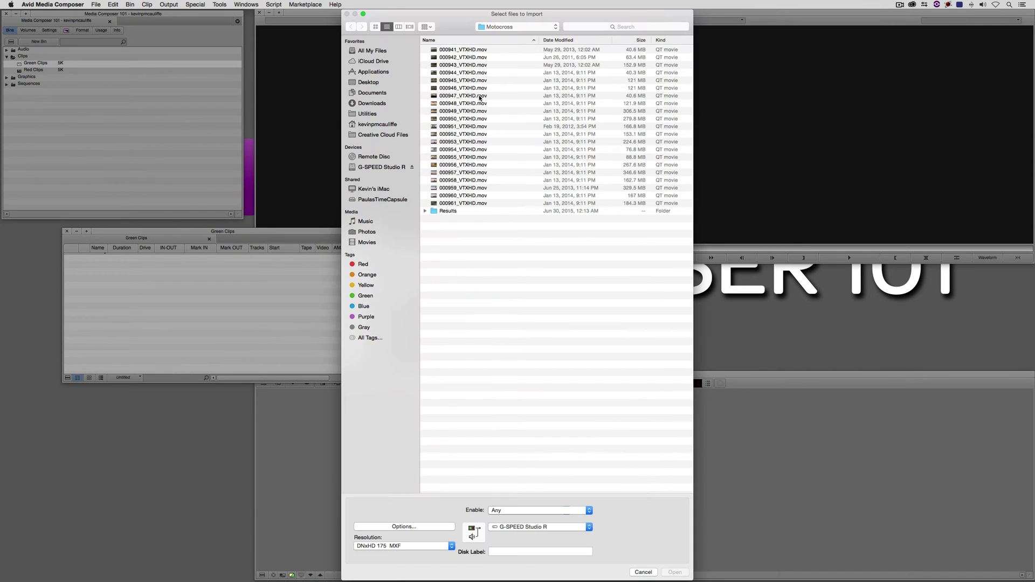
{"action": "left_click", "coordinate": [476, 89]}
{"action": "key", "text": "space"}
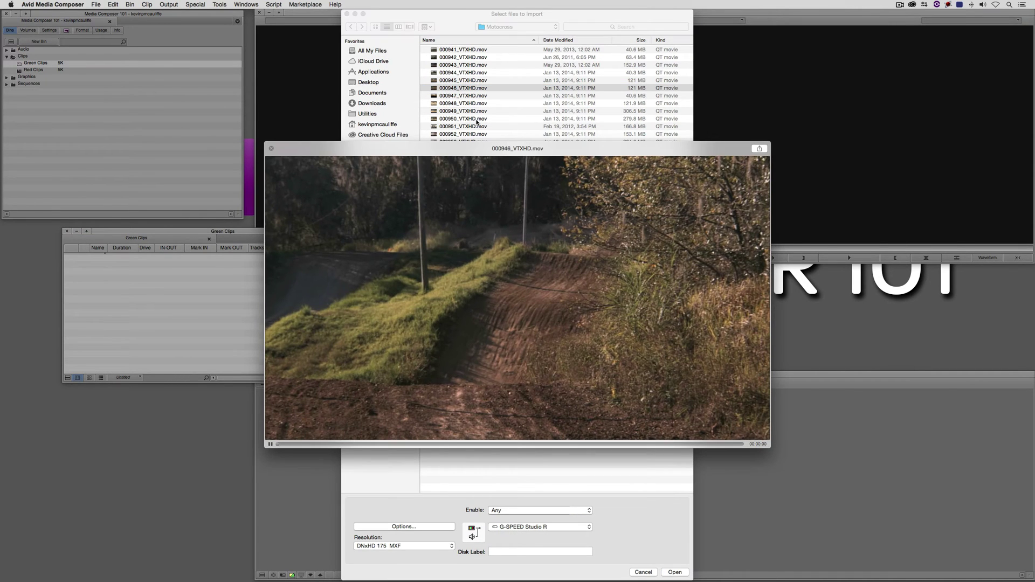
{"action": "key", "text": "space"}
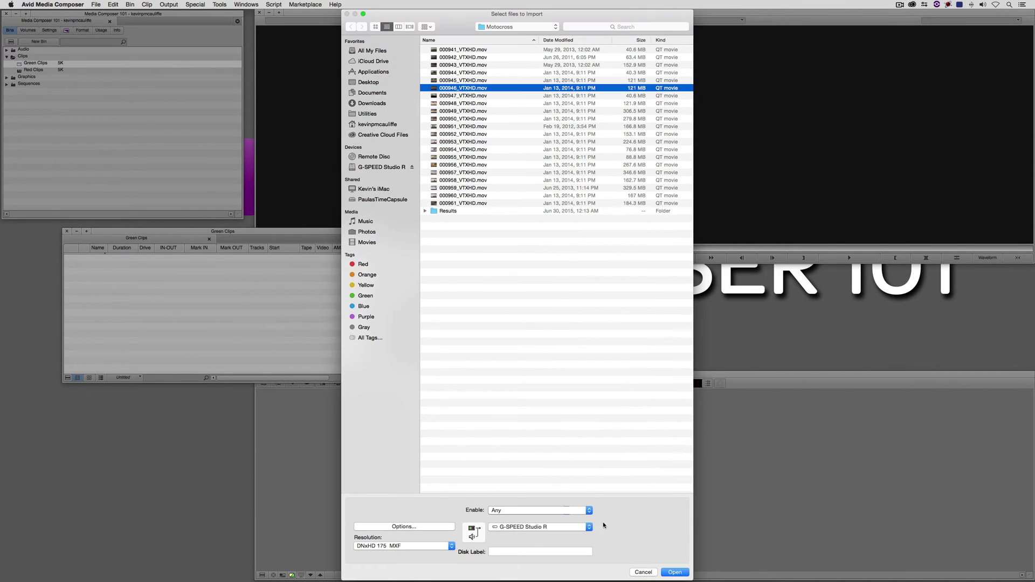
{"action": "left_click", "coordinate": [675, 573]}
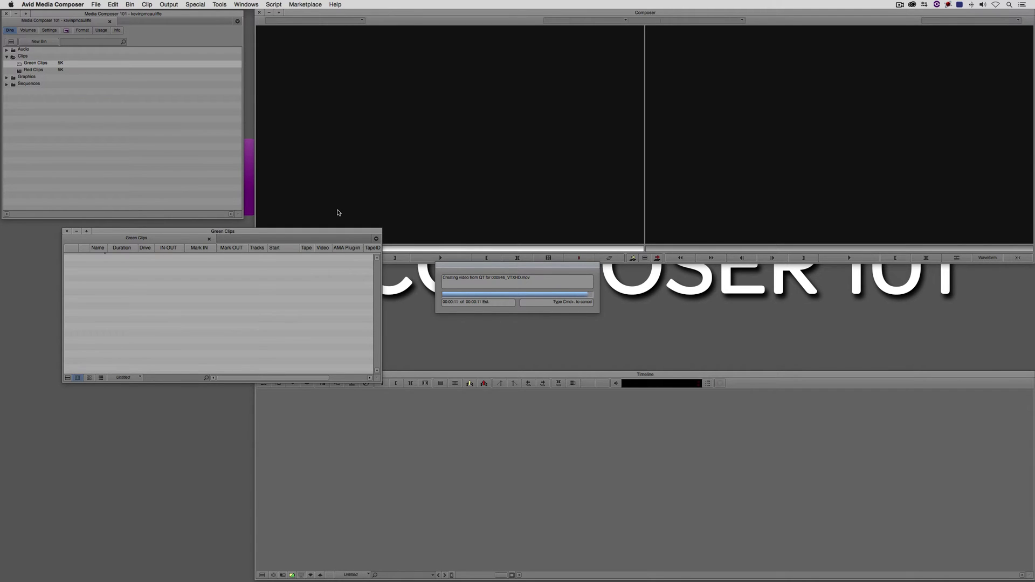
- Widen the bin, move the Drive column to the far right and Start beside Name
{"action": "left_click_drag", "start_coordinate": [246, 234], "coordinate": [198, 220]}
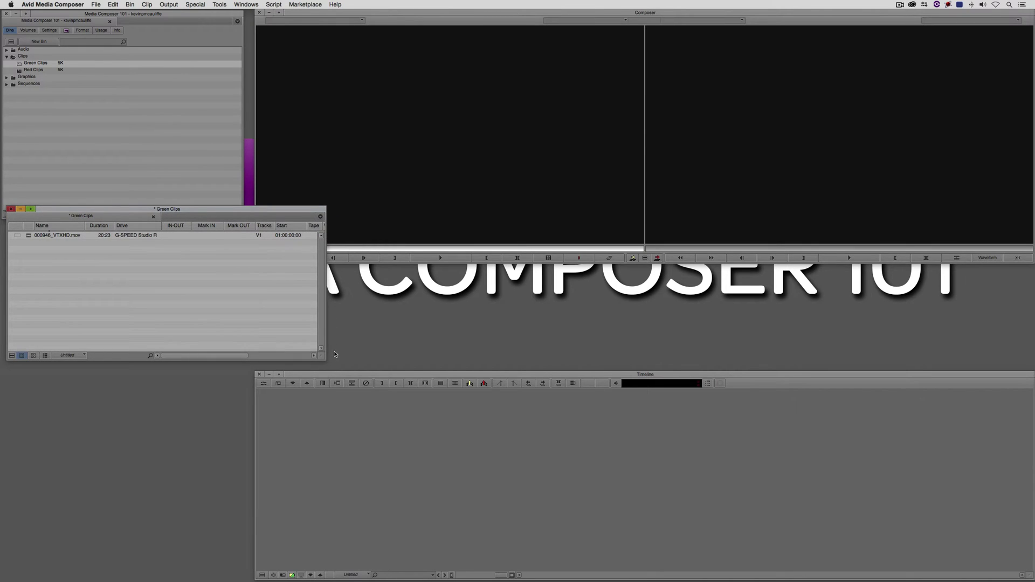
{"action": "left_click_drag", "start_coordinate": [322, 356], "coordinate": [525, 338]}
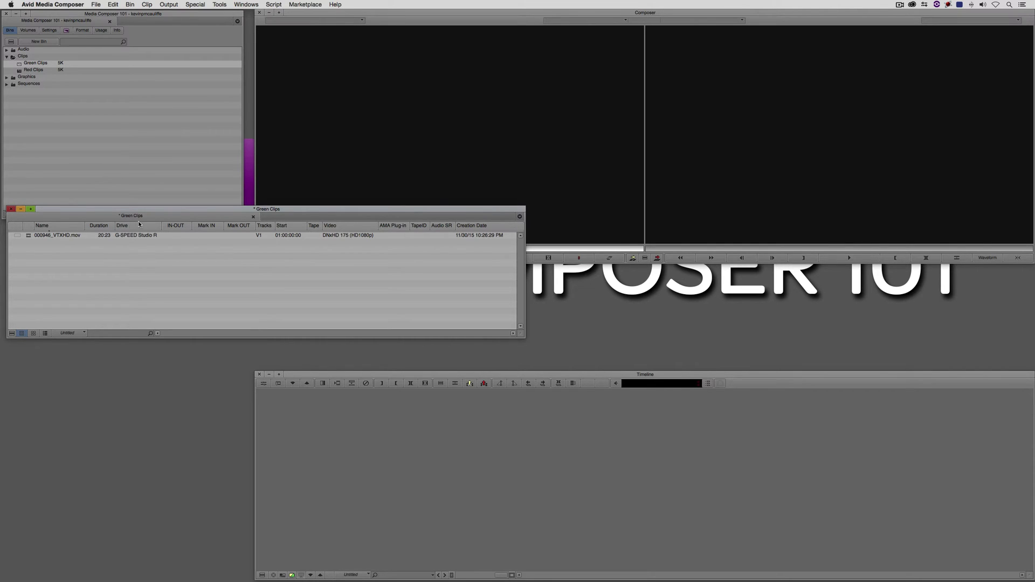
{"action": "left_click_drag", "start_coordinate": [128, 227], "coordinate": [496, 225]}
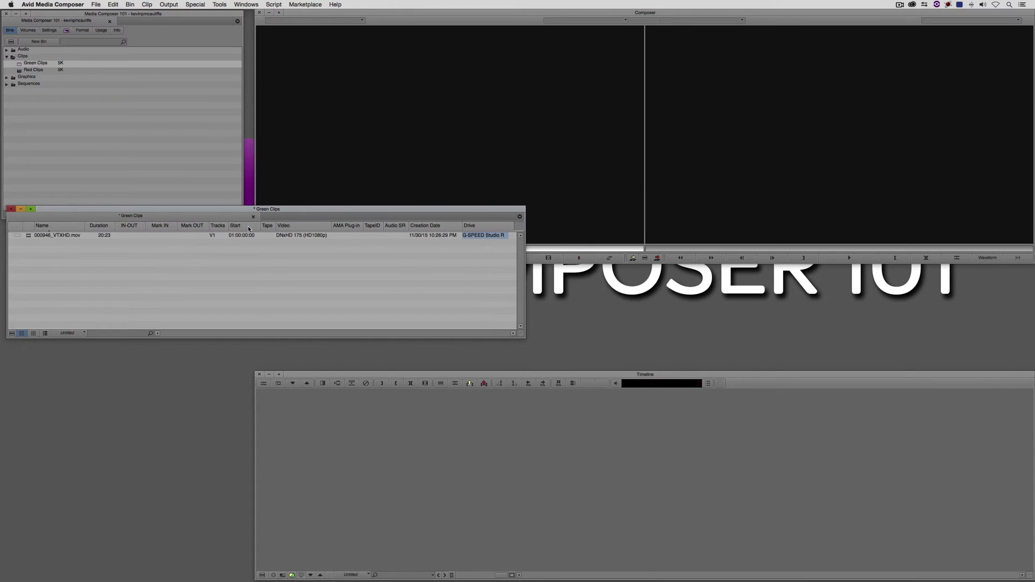
{"action": "left_click_drag", "start_coordinate": [243, 227], "coordinate": [88, 228]}
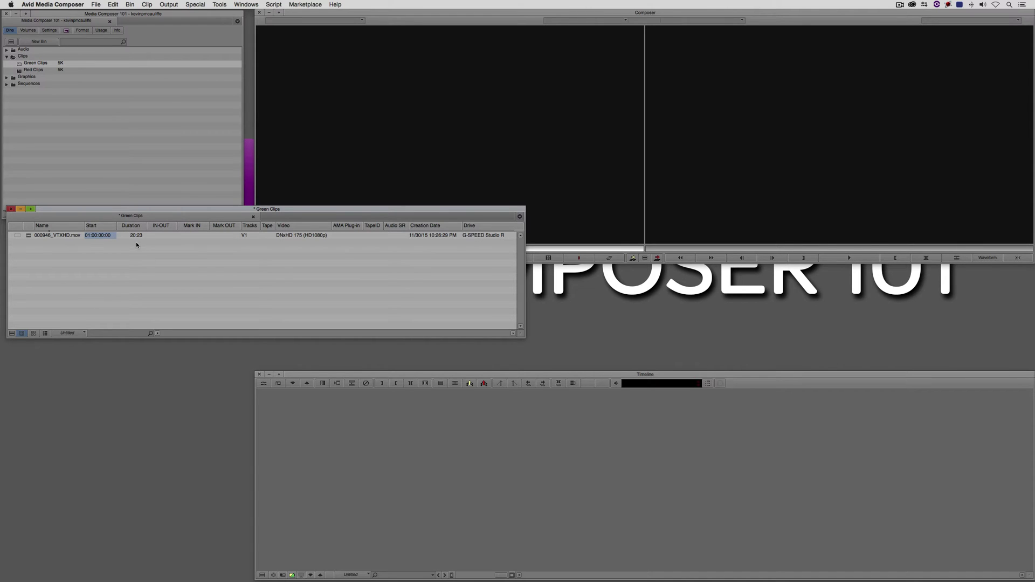
{"action": "left_click_drag", "start_coordinate": [188, 210], "coordinate": [180, 249]}
- Load 000946_VTXHD.mov into the Source monitor; mark IN at 01:00:03:17 and OUT at 01:00:13:00
{"action": "left_click", "coordinate": [19, 275]}
{"action": "left_click_drag", "start_coordinate": [19, 275], "coordinate": [312, 203]}
{"action": "left_click_drag", "start_coordinate": [220, 252], "coordinate": [218, 290]}
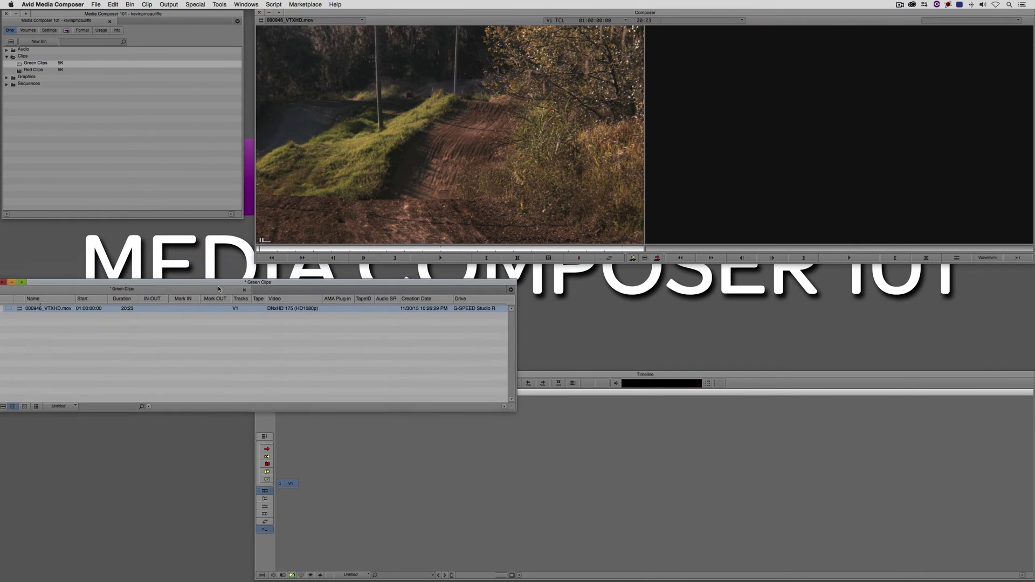
{"action": "left_click", "coordinate": [327, 248]}
{"action": "key", "text": "i"}
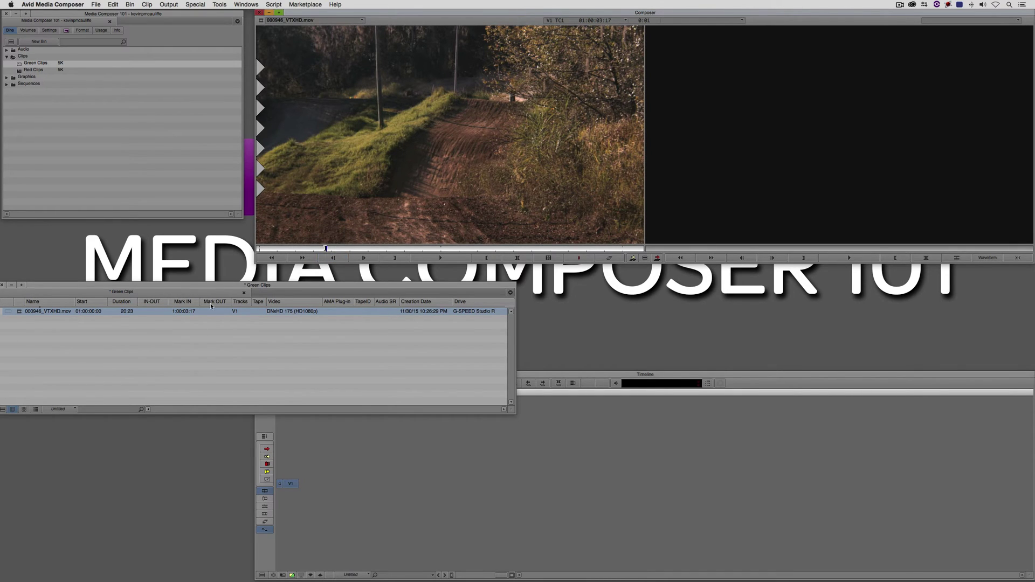
{"action": "left_click", "coordinate": [495, 249]}
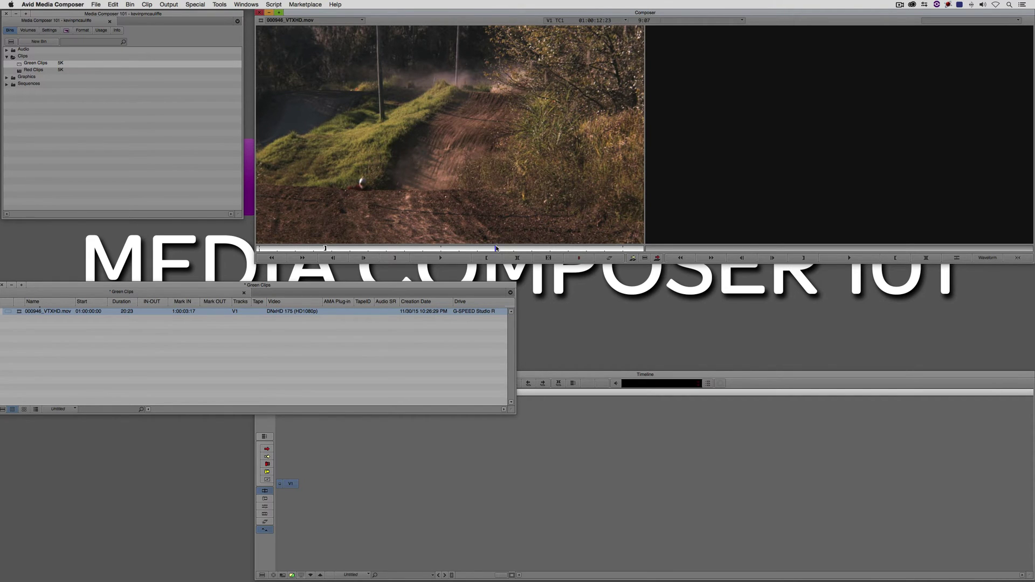
{"action": "key", "text": "o"}
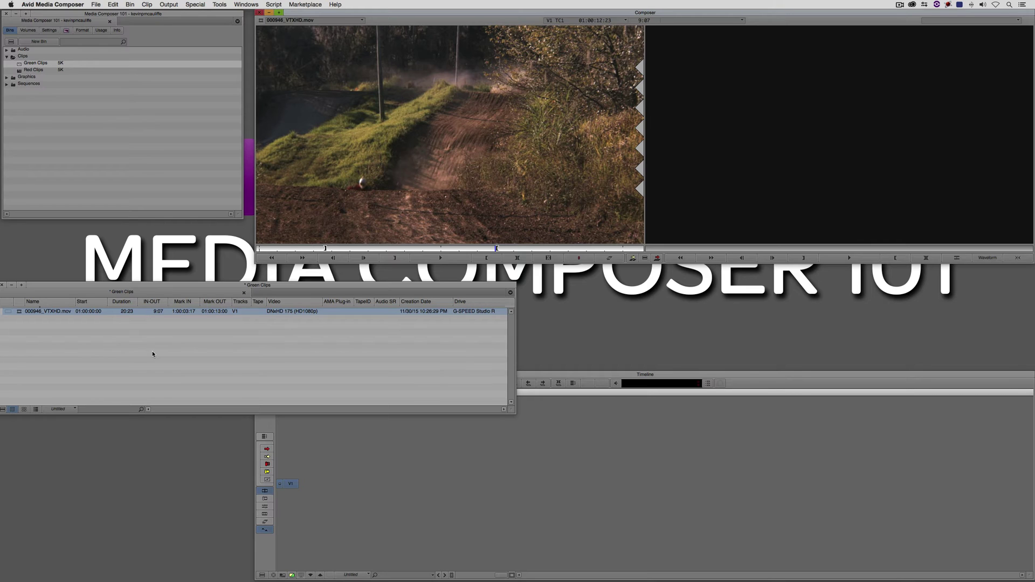
{"action": "left_click_drag", "start_coordinate": [207, 286], "coordinate": [229, 273]}
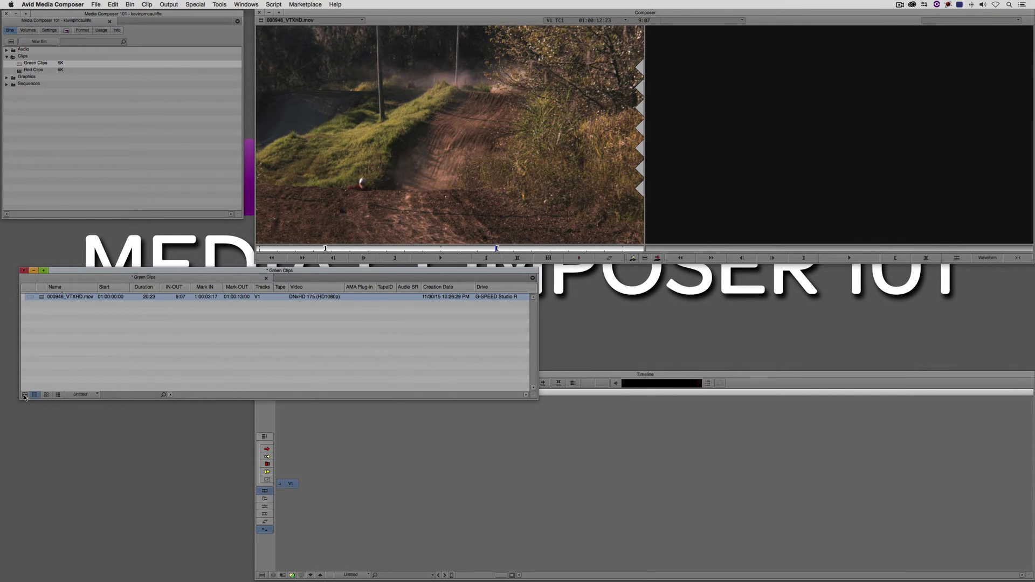
- Clear all bin columns through Choose Columns using All/None and apply
{"action": "left_click", "coordinate": [24, 396]}
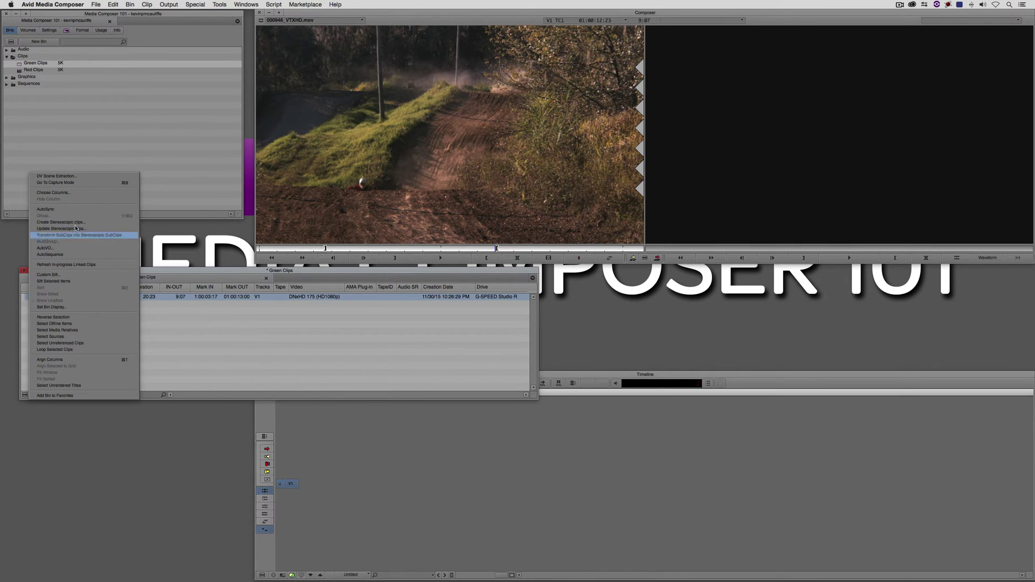
{"action": "left_click", "coordinate": [79, 195]}
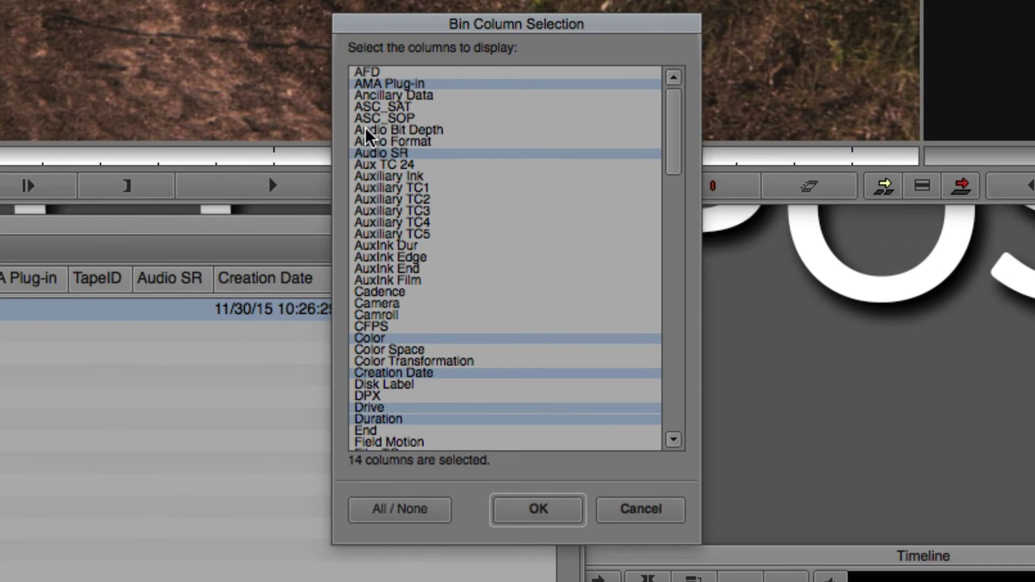
{"action": "mouse_move", "coordinate": [674, 97]}
{"action": "left_mouse_down"}
{"action": "mouse_move", "coordinate": [674, 203]}
{"action": "mouse_move", "coordinate": [701, 392]}
{"action": "mouse_move", "coordinate": [705, 76]}
{"action": "mouse_move", "coordinate": [693, 111]}
{"action": "mouse_move", "coordinate": [687, 411]}
{"action": "mouse_move", "coordinate": [686, 232]}
{"action": "mouse_move", "coordinate": [704, 41]}
{"action": "left_mouse_up"}
{"action": "left_click", "coordinate": [418, 511]}
{"action": "left_click", "coordinate": [420, 514]}
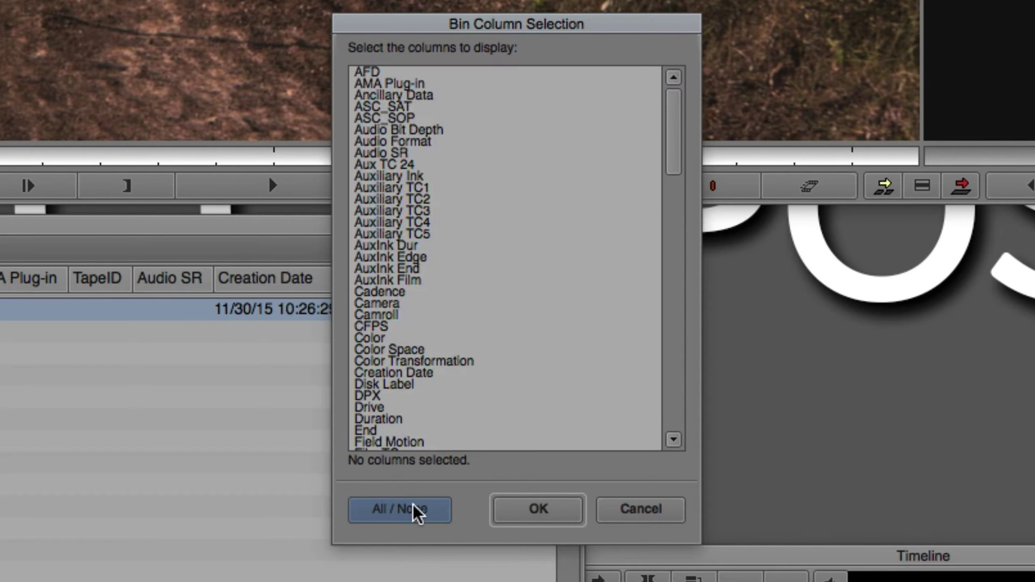
{"action": "left_click", "coordinate": [550, 506]}
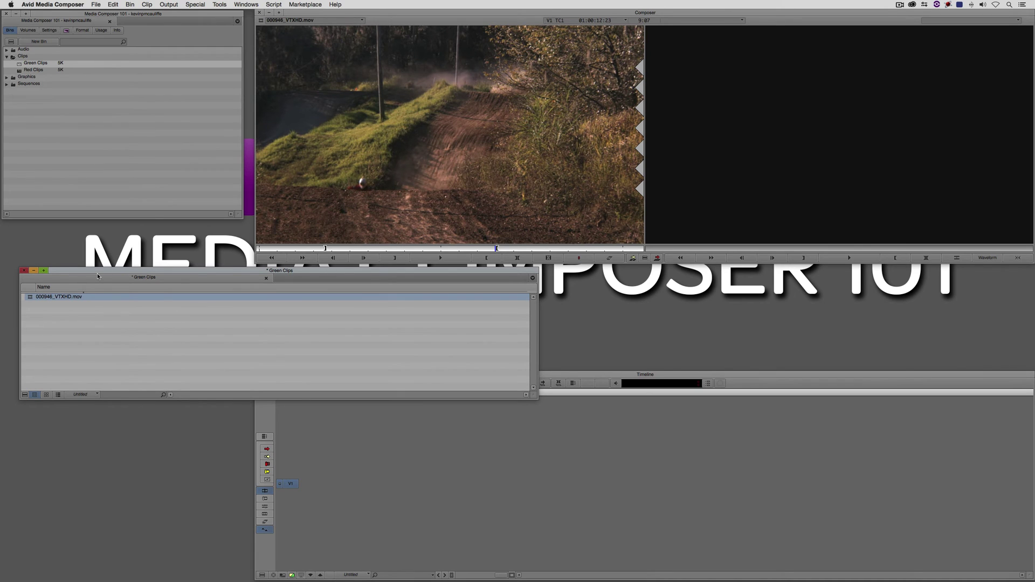
- Add the Start, End, Duration and Tape columns to the bin
{"action": "left_click", "coordinate": [32, 395]}
{"action": "left_click", "coordinate": [87, 192]}
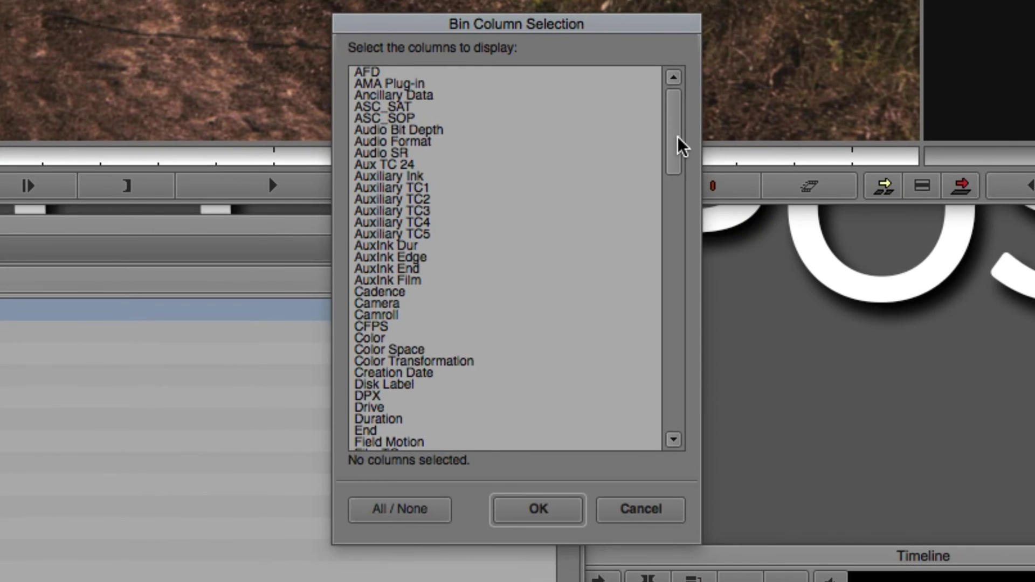
{"action": "left_click_drag", "start_coordinate": [600, 214], "coordinate": [603, 231]}
{"action": "left_click_drag", "start_coordinate": [680, 175], "coordinate": [612, 185]}
{"action": "left_click", "coordinate": [480, 290]}
{"action": "left_click", "coordinate": [436, 194]}
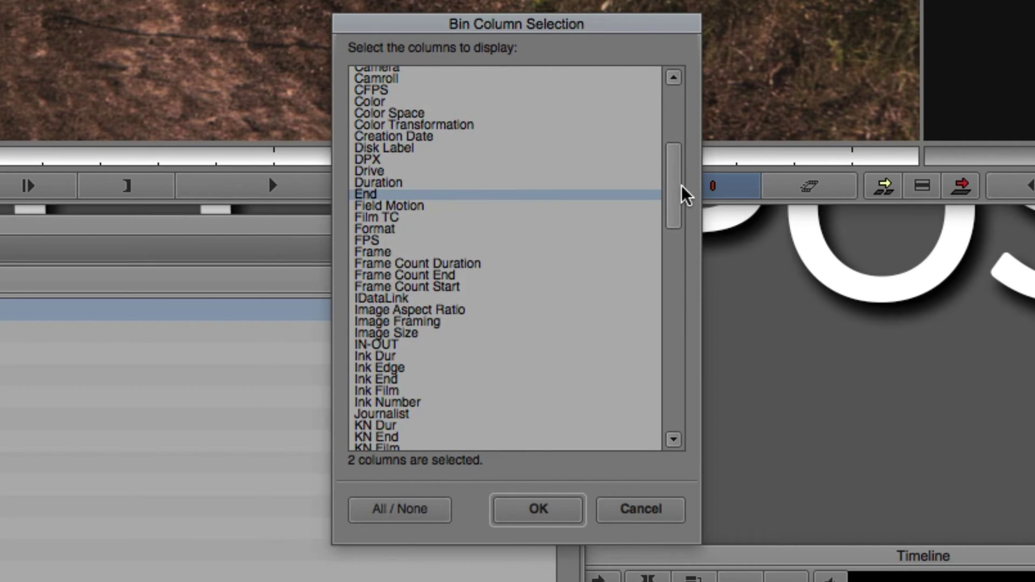
{"action": "left_click", "coordinate": [478, 183]}
{"action": "left_click_drag", "start_coordinate": [680, 166], "coordinate": [697, 313]}
{"action": "left_click", "coordinate": [473, 374]}
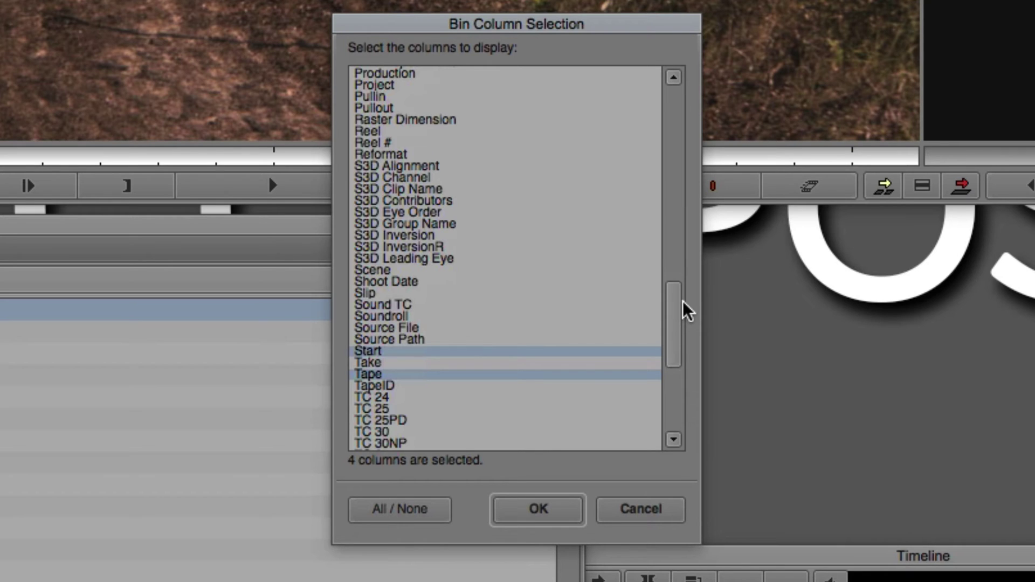
{"action": "left_click_drag", "start_coordinate": [674, 323], "coordinate": [676, 311]}
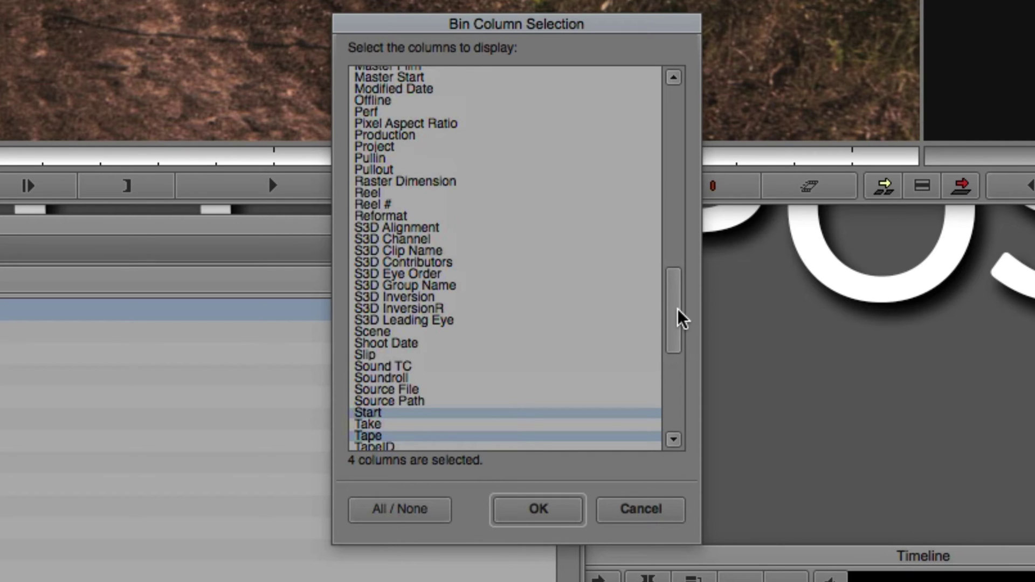
{"action": "left_click_drag", "start_coordinate": [678, 310], "coordinate": [703, 335]}
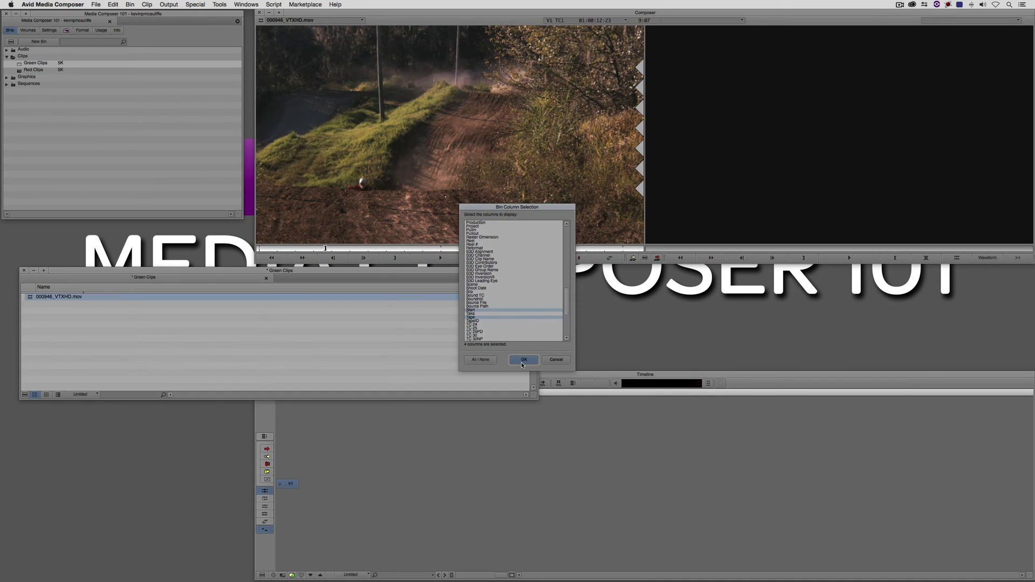
{"action": "left_click", "coordinate": [523, 360]}
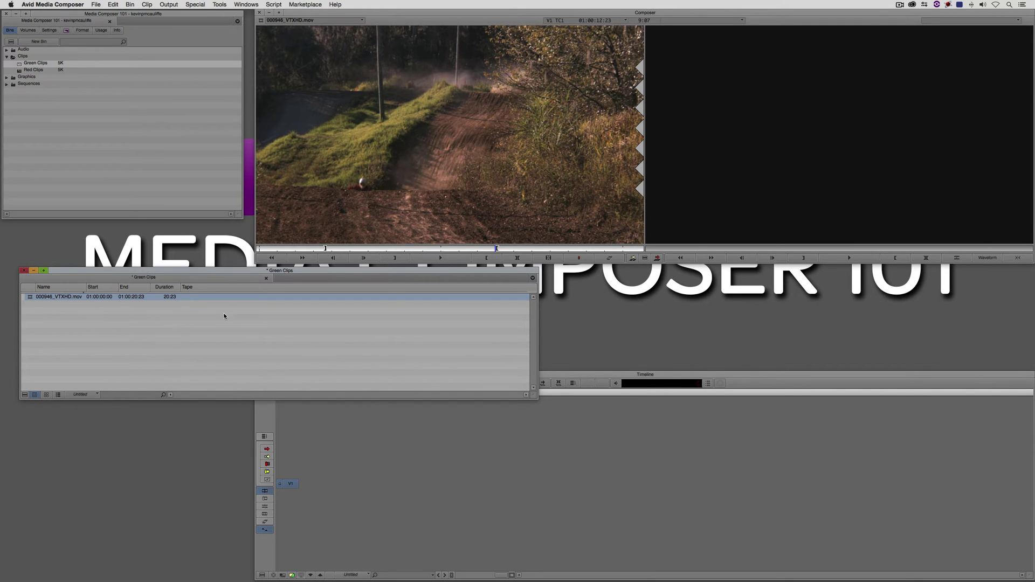
- Shrink the Green Clips bin window and move it up
{"action": "left_click_drag", "start_coordinate": [204, 275], "coordinate": [221, 257]}
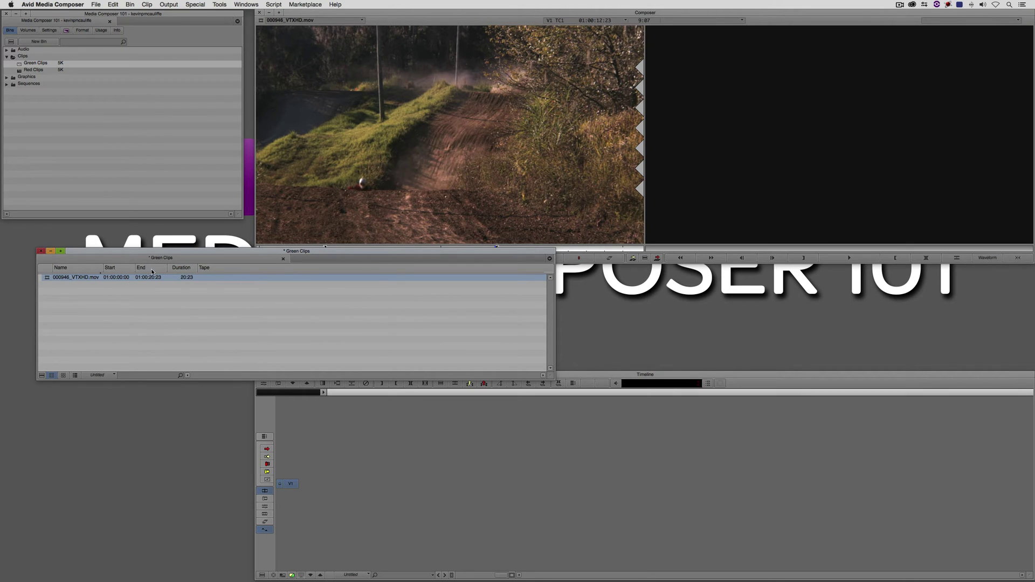
{"action": "left_click_drag", "start_coordinate": [536, 374], "coordinate": [253, 373]}
{"action": "left_click_drag", "start_coordinate": [207, 252], "coordinate": [199, 232]}
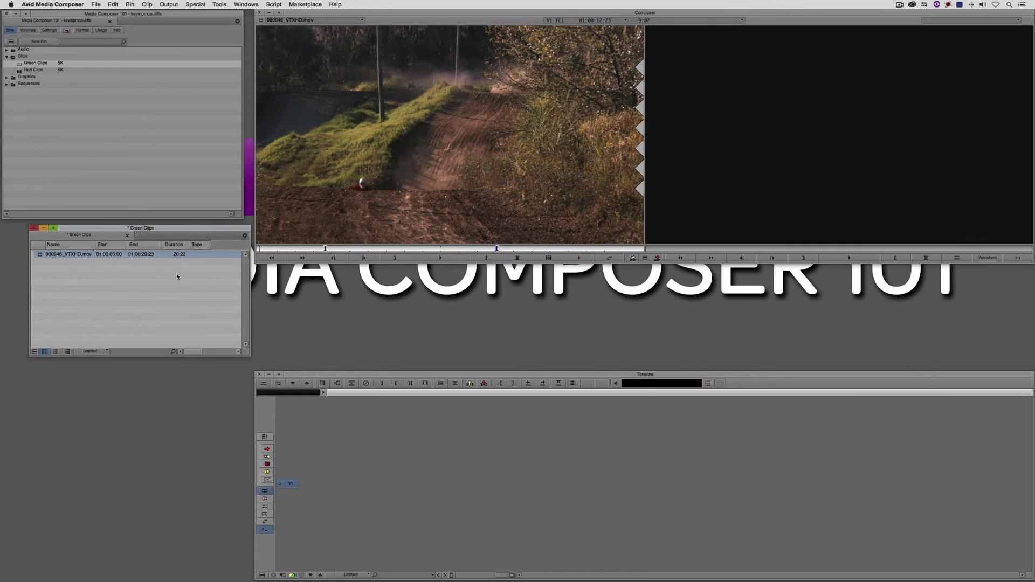
- Save the bin's column layout as a bin view named Clips
{"action": "left_click", "coordinate": [105, 353]}
{"action": "left_click", "coordinate": [121, 345]}
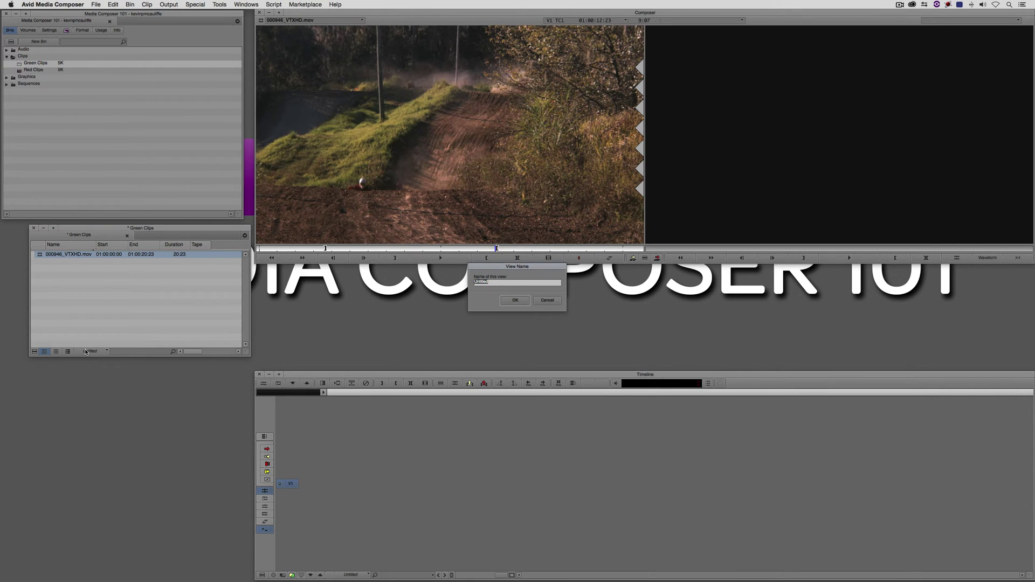
{"action": "type", "text": "Clips"}
{"action": "key", "text": "Return"}
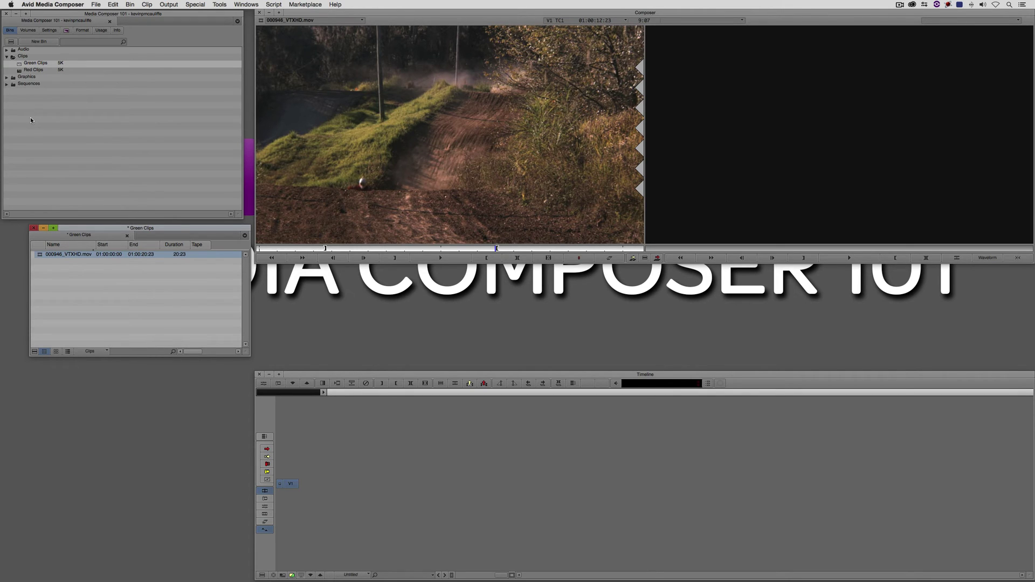
{"action": "left_click", "coordinate": [49, 31]}
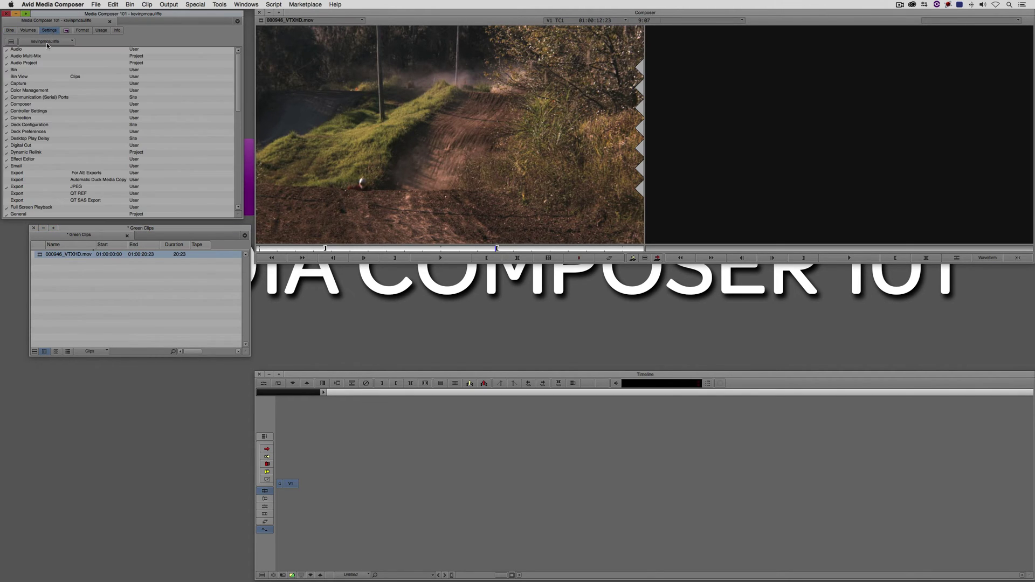
{"action": "left_click", "coordinate": [19, 77]}
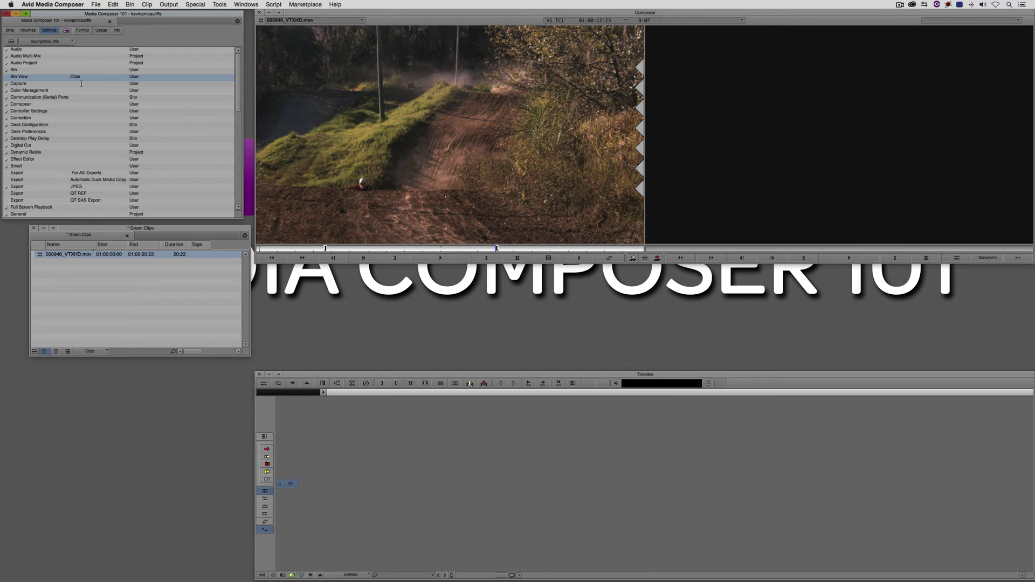
{"action": "left_click", "coordinate": [10, 30]}
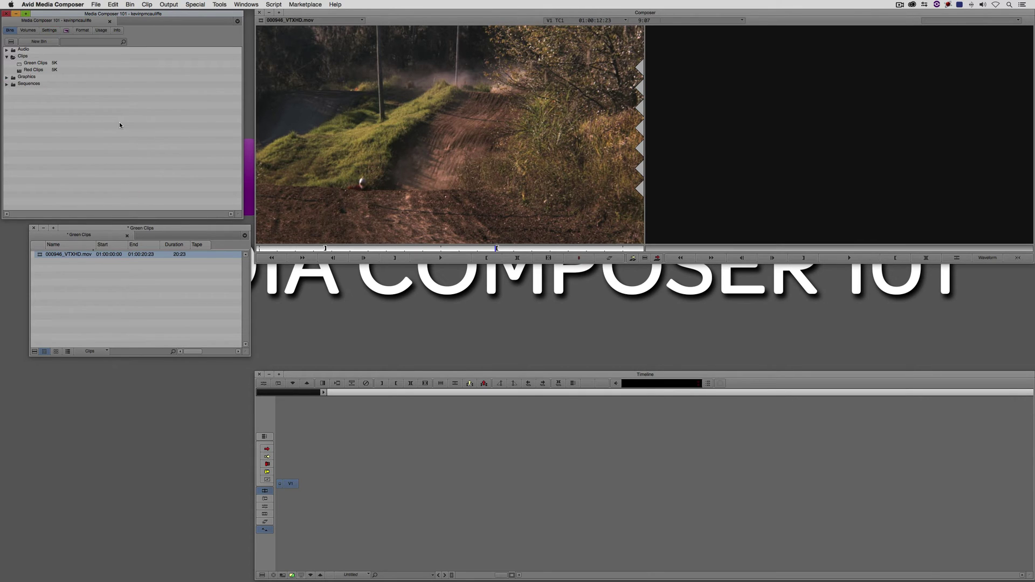
{"action": "key", "text": "super+o"}
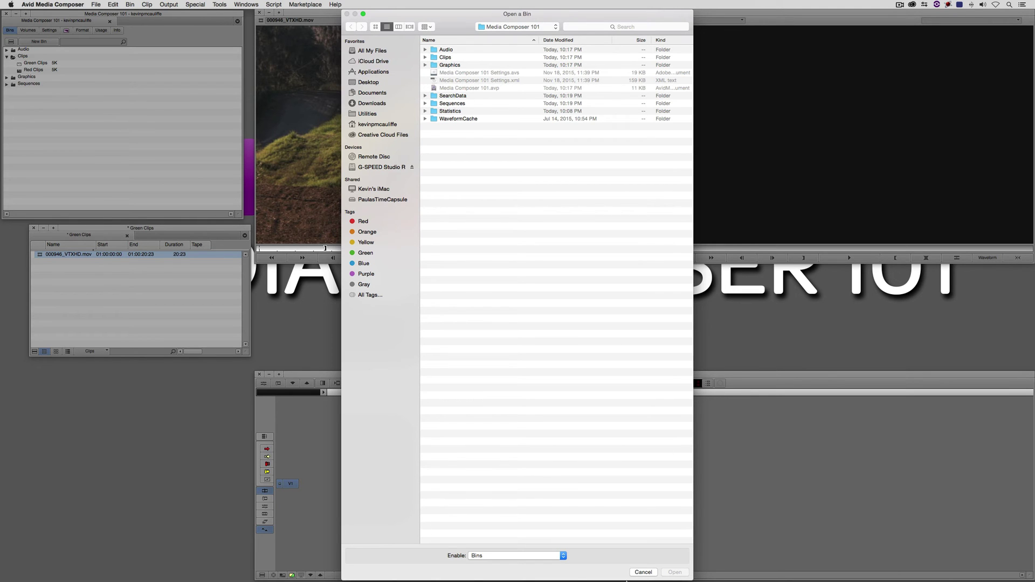
{"action": "left_click", "coordinate": [643, 572]}
- Show the project's Settings list, opening and then cancelling the settings file dialog
{"action": "left_click", "coordinate": [48, 31]}
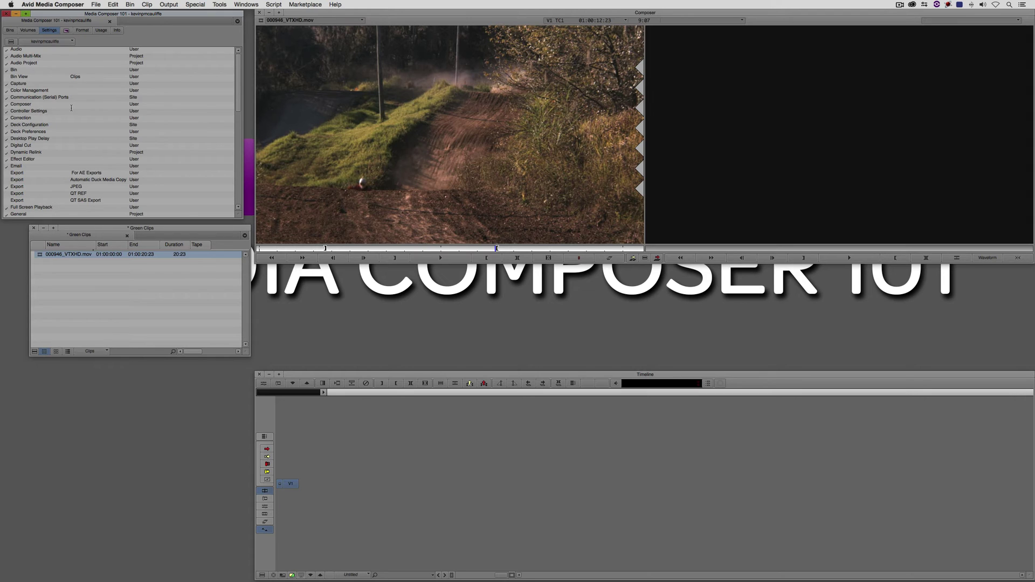
{"action": "key", "text": "super+o"}
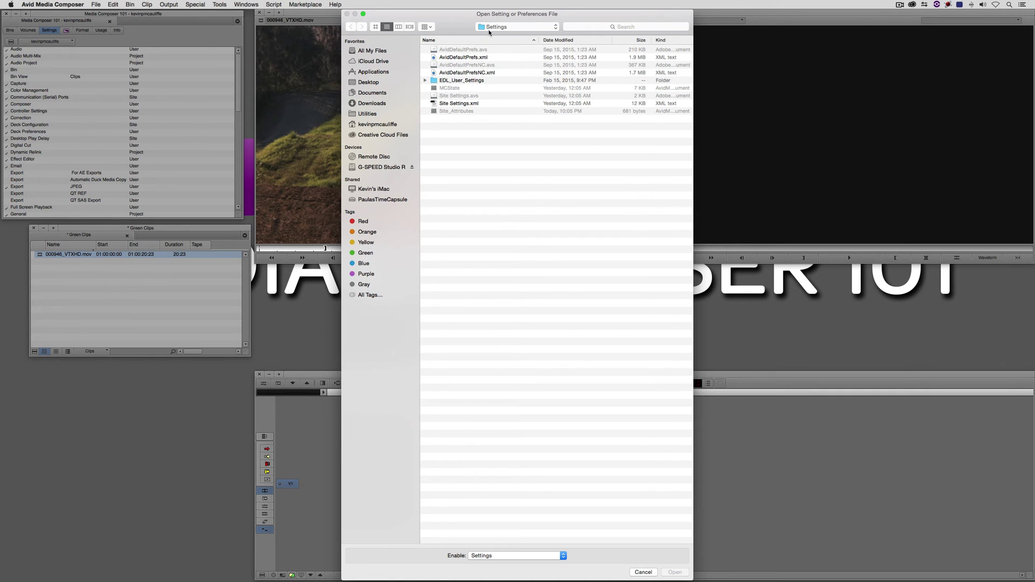
{"action": "left_click", "coordinate": [643, 572]}
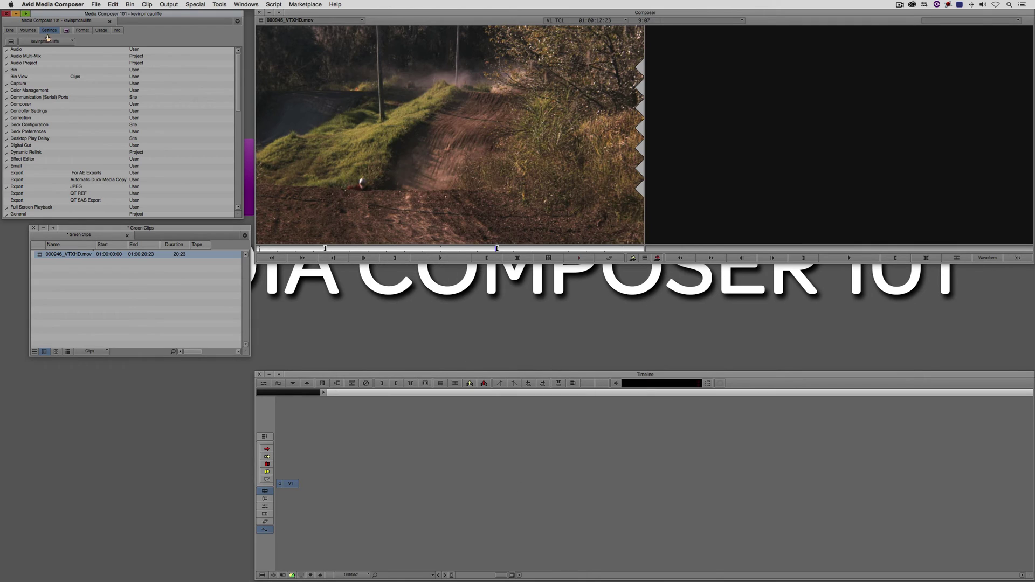
- Select the Bin View setting and drag the Green Clips bin wider
{"action": "left_click", "coordinate": [17, 76]}
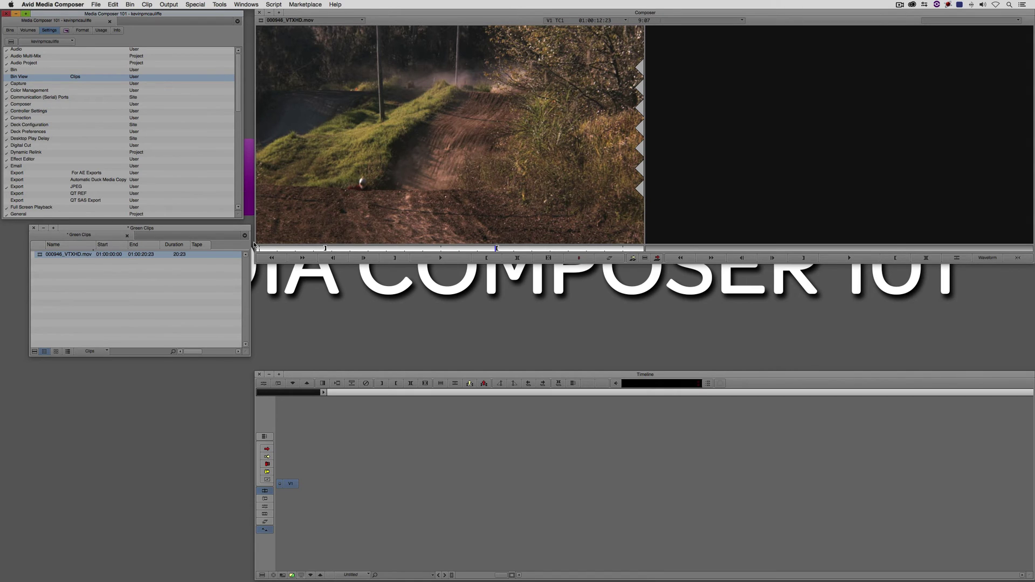
{"action": "left_click_drag", "start_coordinate": [247, 352], "coordinate": [387, 353]}
- Delete 000946_VTXHD.mov from Green Clips, including its master clip and media files
{"action": "left_click", "coordinate": [10, 33]}
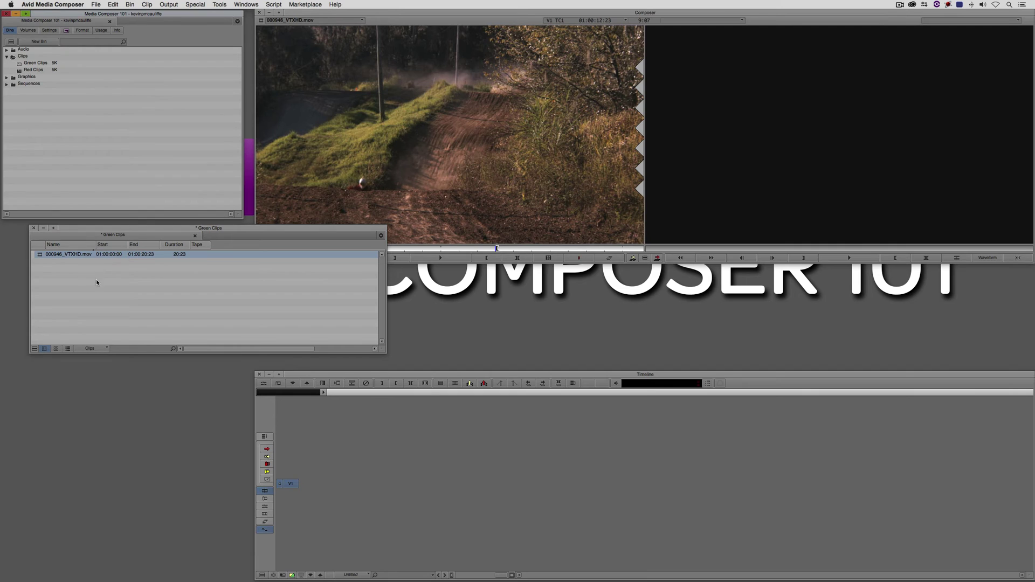
{"action": "left_click", "coordinate": [39, 255]}
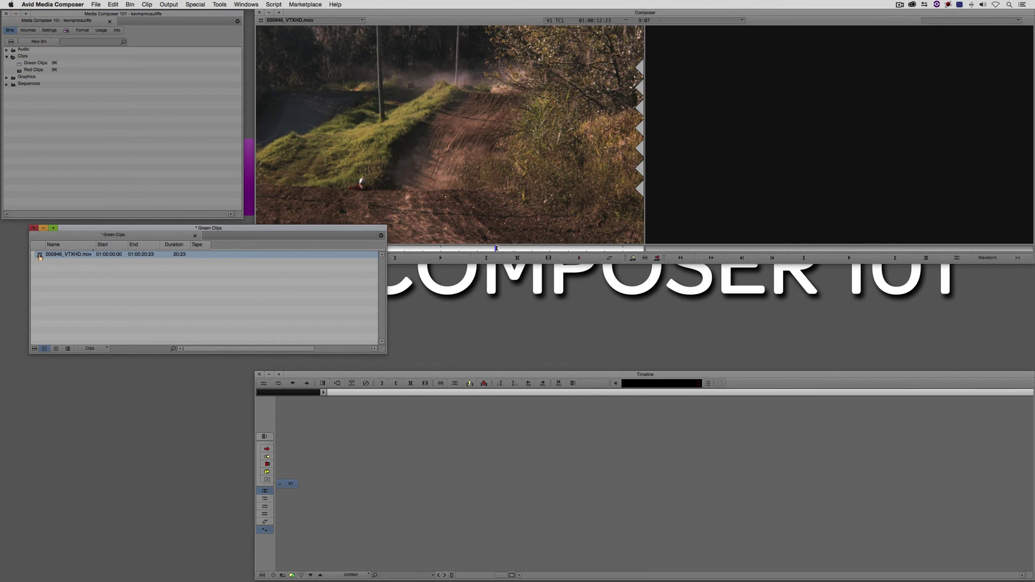
{"action": "key", "text": "Delete"}
{"action": "left_click", "coordinate": [495, 248]}
{"action": "left_click", "coordinate": [495, 242]}
{"action": "left_click", "coordinate": [506, 321]}
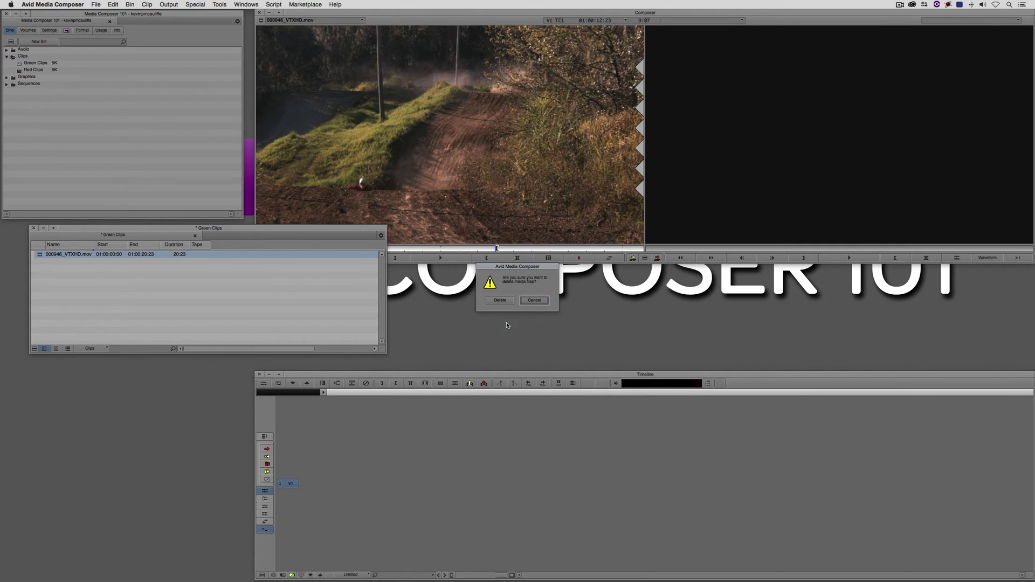
{"action": "left_click", "coordinate": [499, 301]}
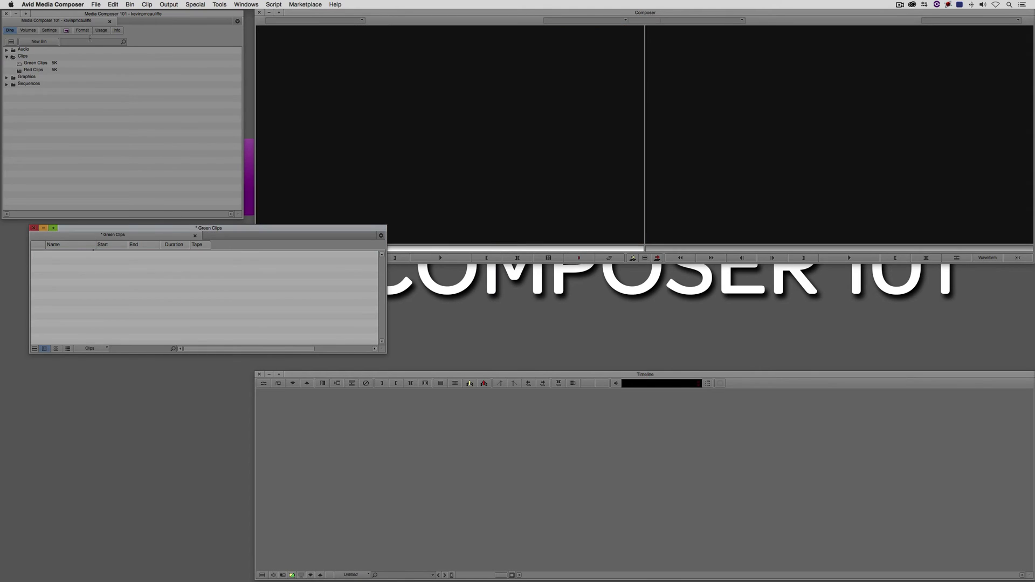
- Set the project format preset to HD 720p/23.976
{"action": "left_click", "coordinate": [81, 30]}
{"action": "left_click", "coordinate": [43, 49]}
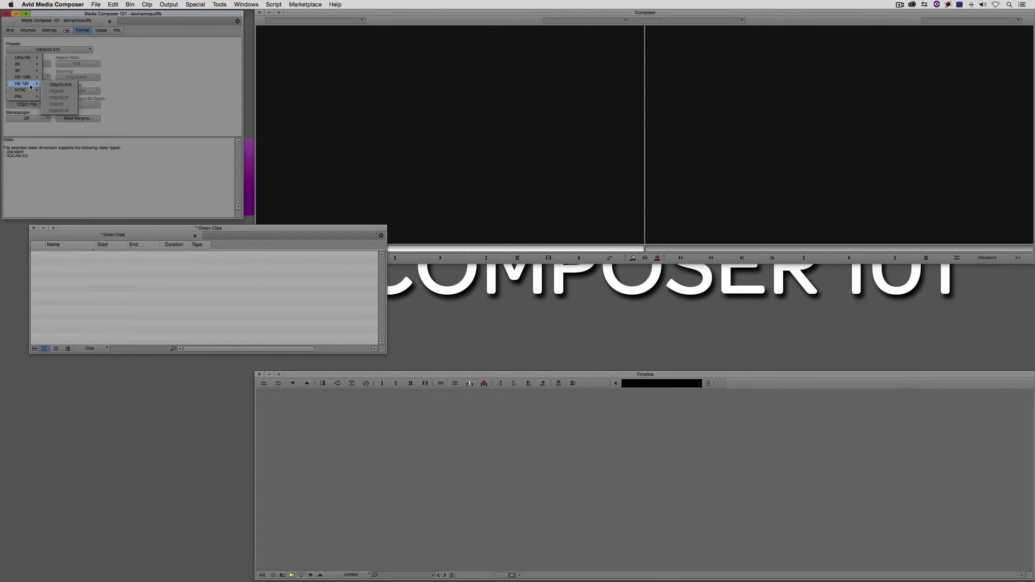
{"action": "left_click", "coordinate": [59, 86]}
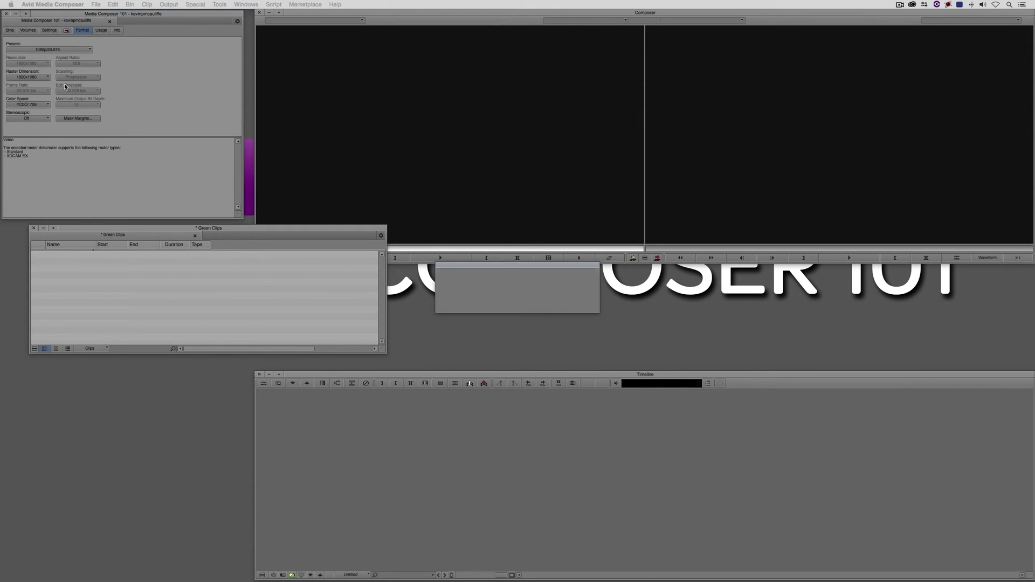
- Import the Motocross VTXHD clips 000941–000950 into Green Clips, accepting the resolution prompt
{"action": "right_click", "coordinate": [119, 270]}
{"action": "left_click", "coordinate": [135, 331]}
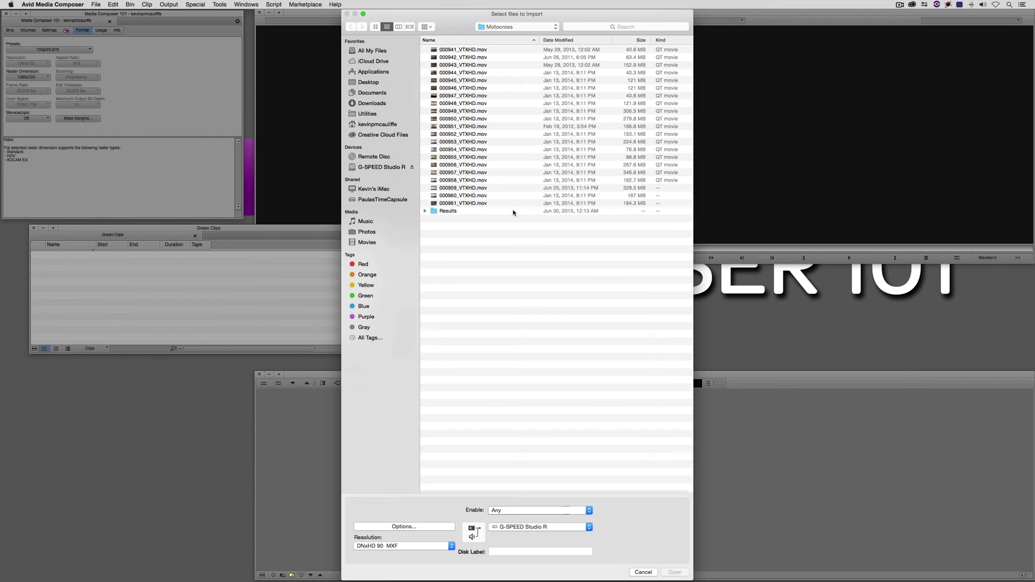
{"action": "left_click", "coordinate": [452, 111], "text": "shift"}
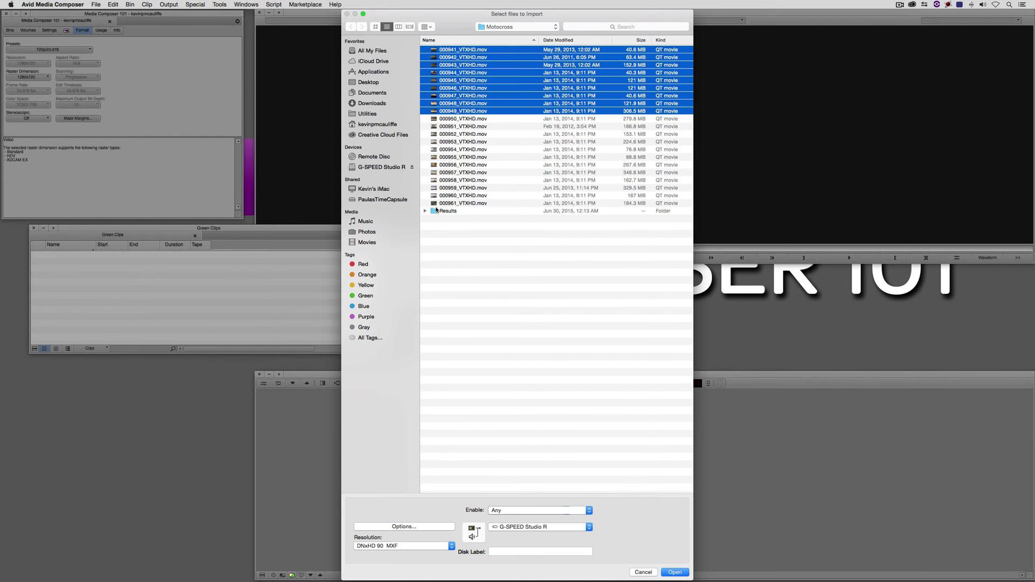
{"action": "left_click", "coordinate": [387, 526]}
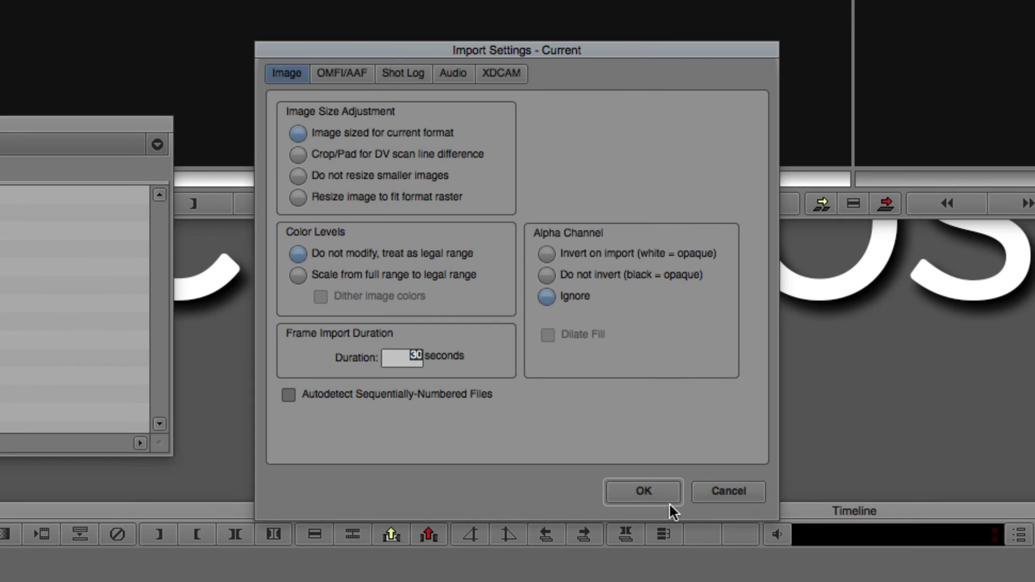
{"action": "left_click", "coordinate": [566, 361]}
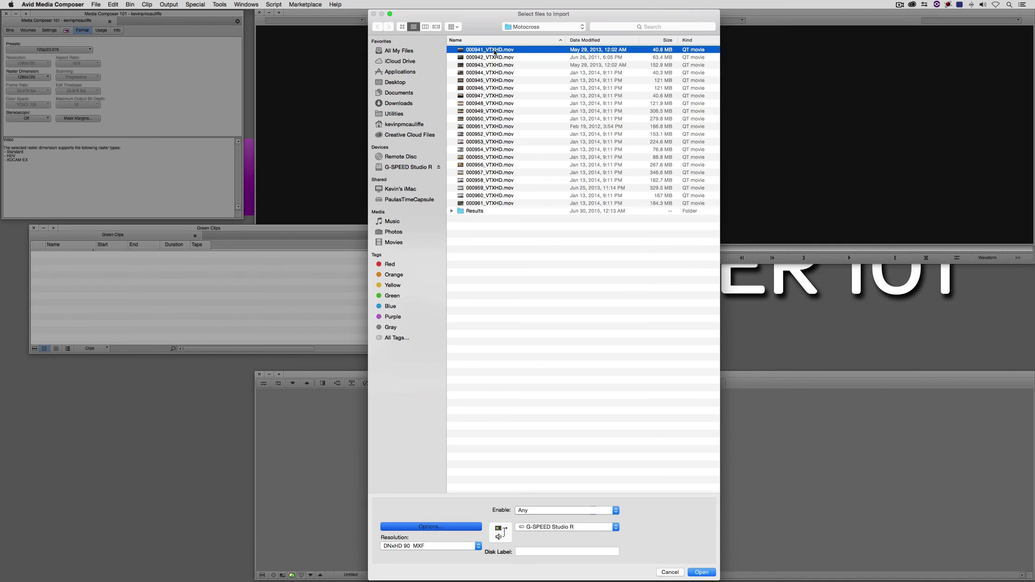
{"action": "key", "text": "Return"}
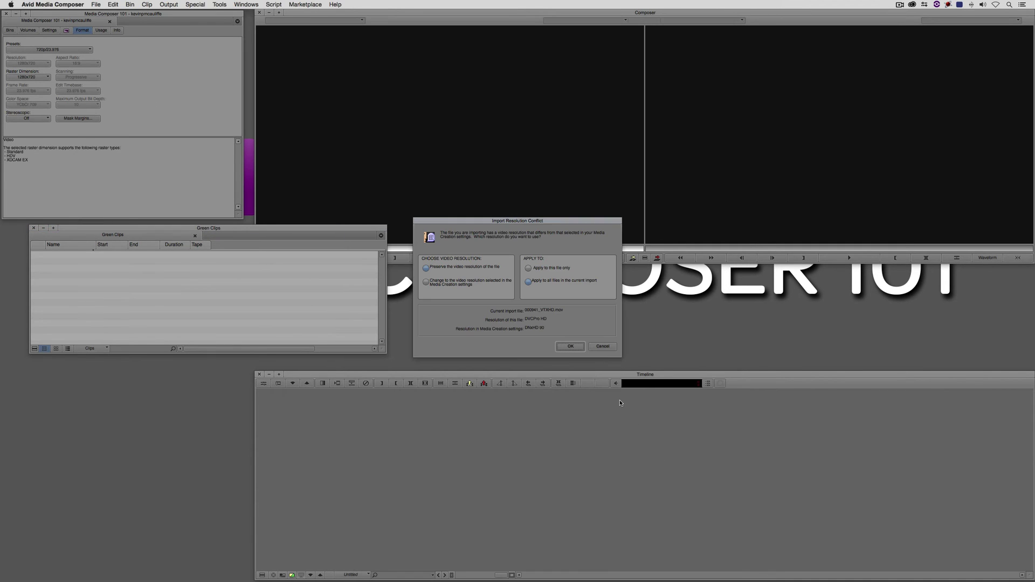
{"action": "left_click", "coordinate": [565, 345]}
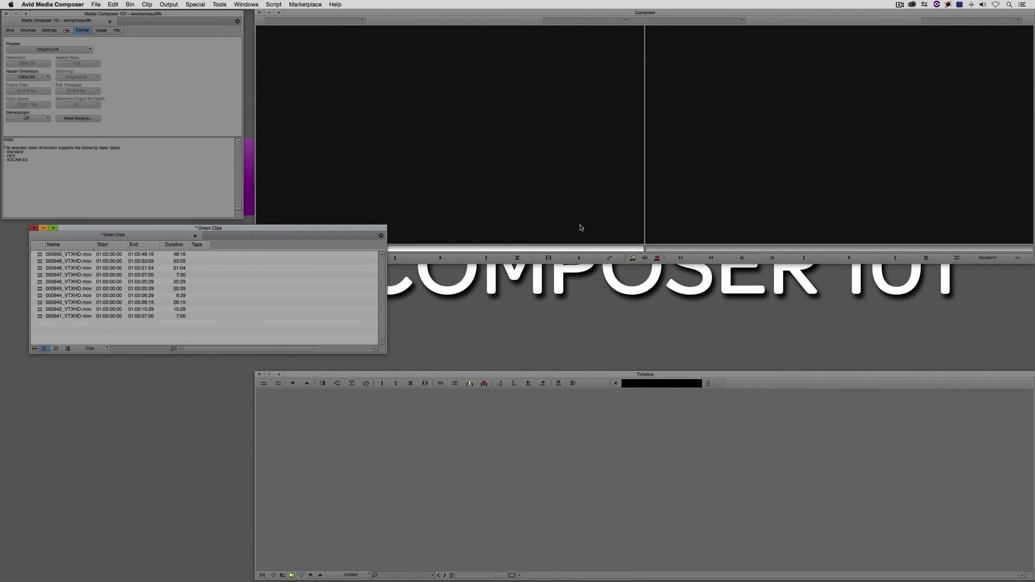
- Browse the Green Clips bin's column chooser and close it without changes
{"action": "left_click", "coordinate": [34, 349]}
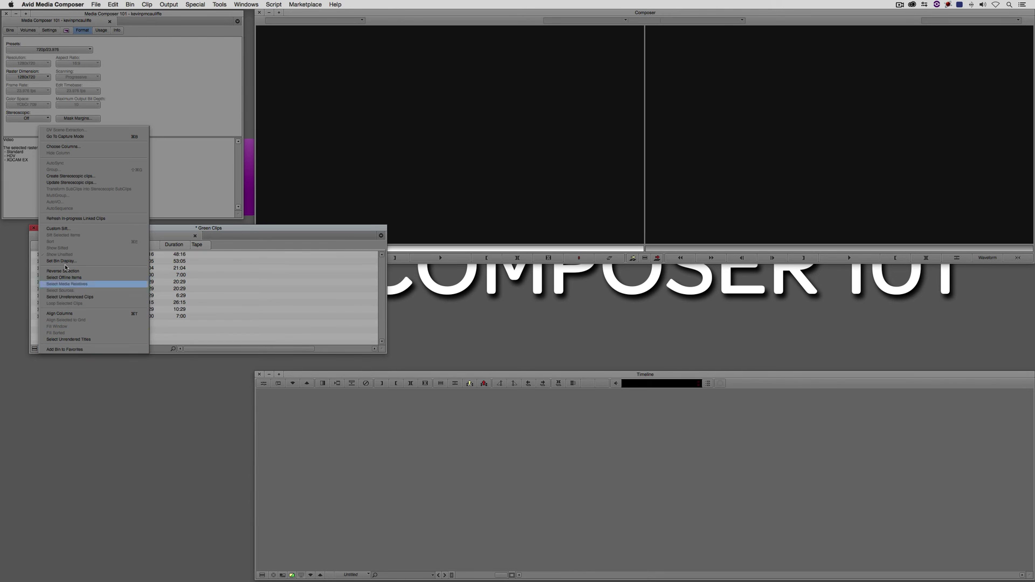
{"action": "left_click", "coordinate": [63, 147]}
{"action": "scroll", "coordinate": [568, 269], "scroll_direction": "down", "scroll_amount": 5}
{"action": "scroll", "coordinate": [568, 269], "scroll_direction": "up", "scroll_amount": 5}
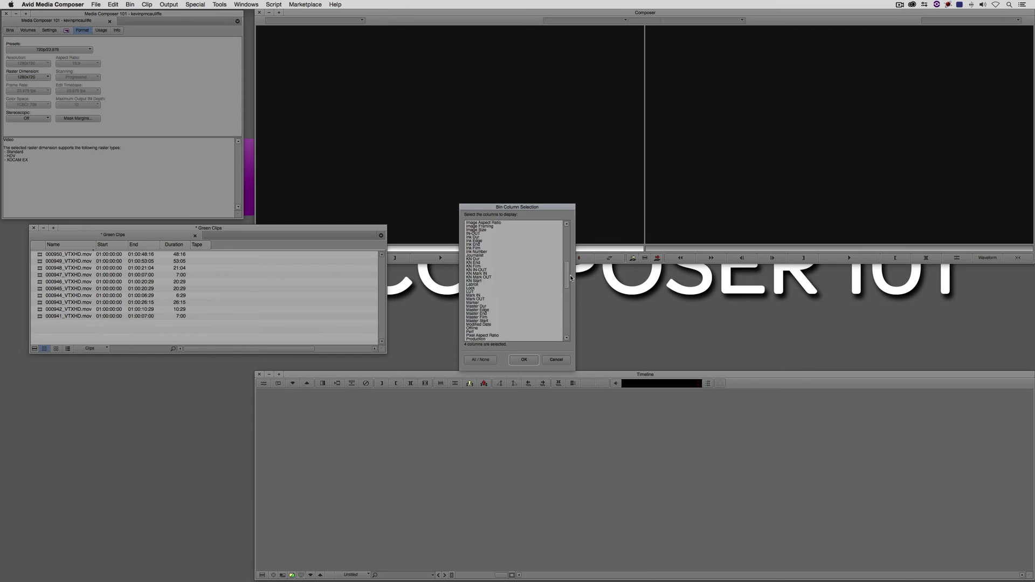
{"action": "left_click_drag", "start_coordinate": [567, 243], "coordinate": [565, 334]}
{"action": "left_click", "coordinate": [555, 359]}
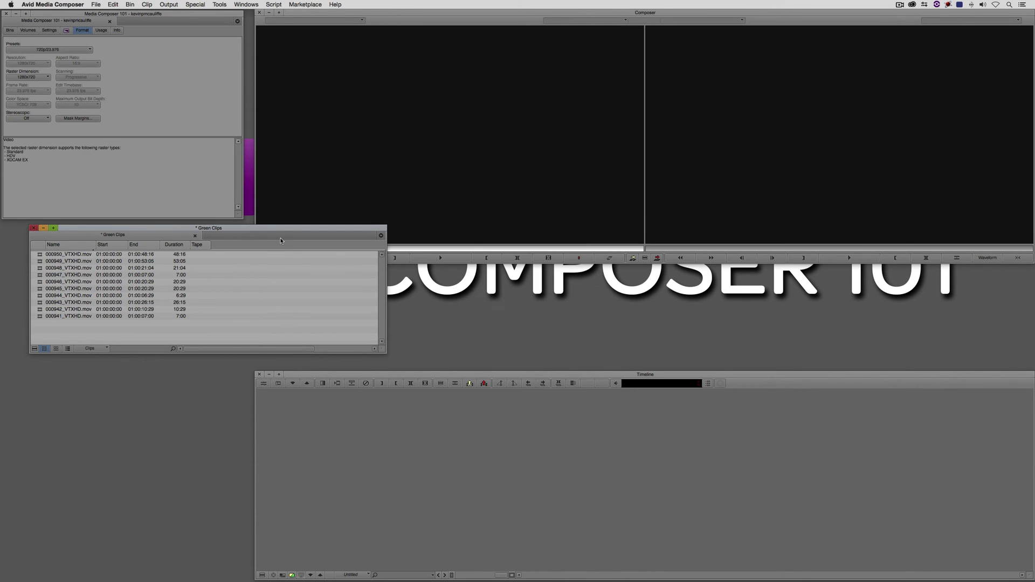
- Add a custom 'Time of Day' column and drag it next to the Tape column
{"action": "left_click", "coordinate": [227, 245]}
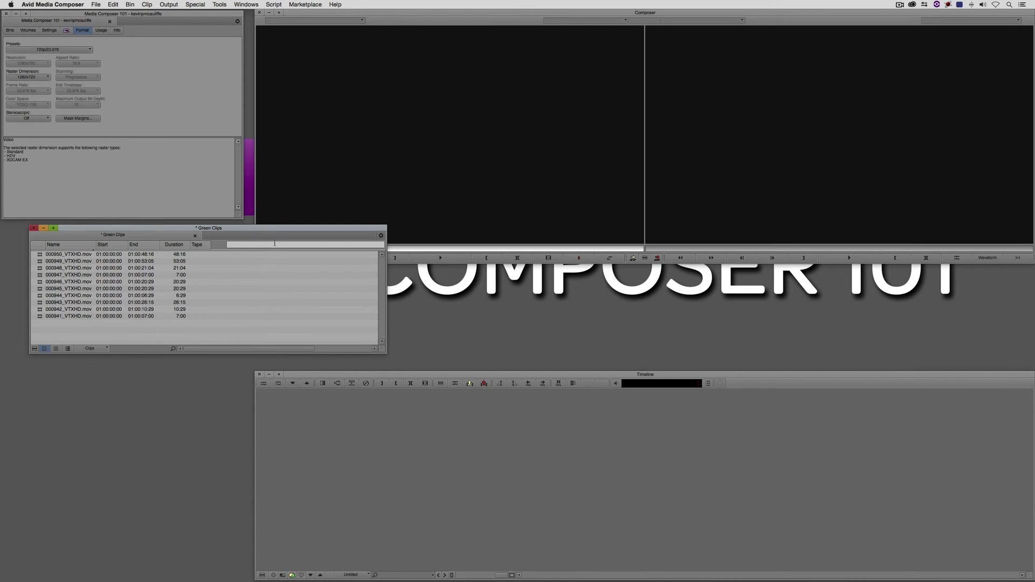
{"action": "type", "text": "Time of Day"}
{"action": "key", "text": "Return"}
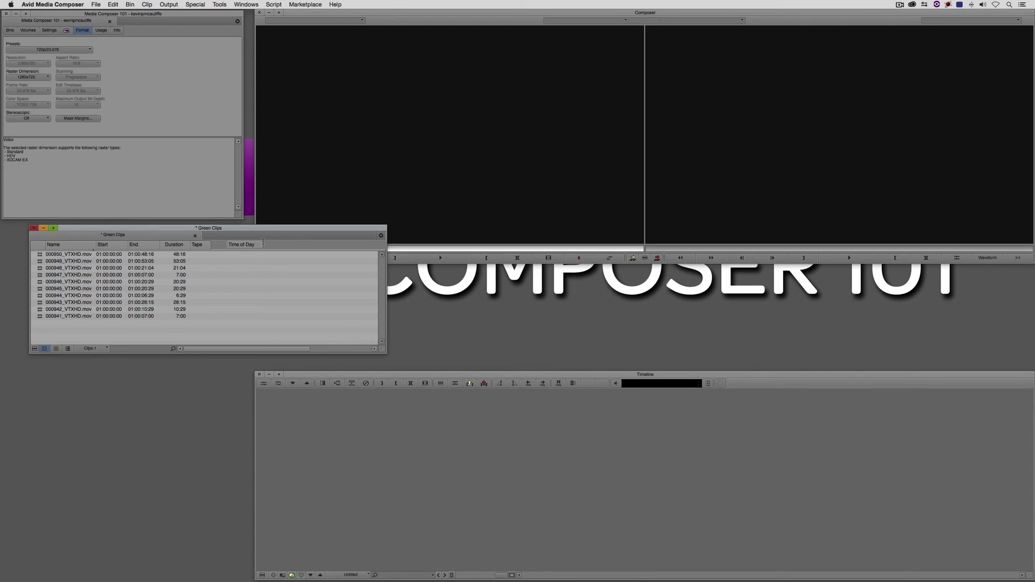
{"action": "left_click_drag", "start_coordinate": [263, 244], "coordinate": [241, 249]}
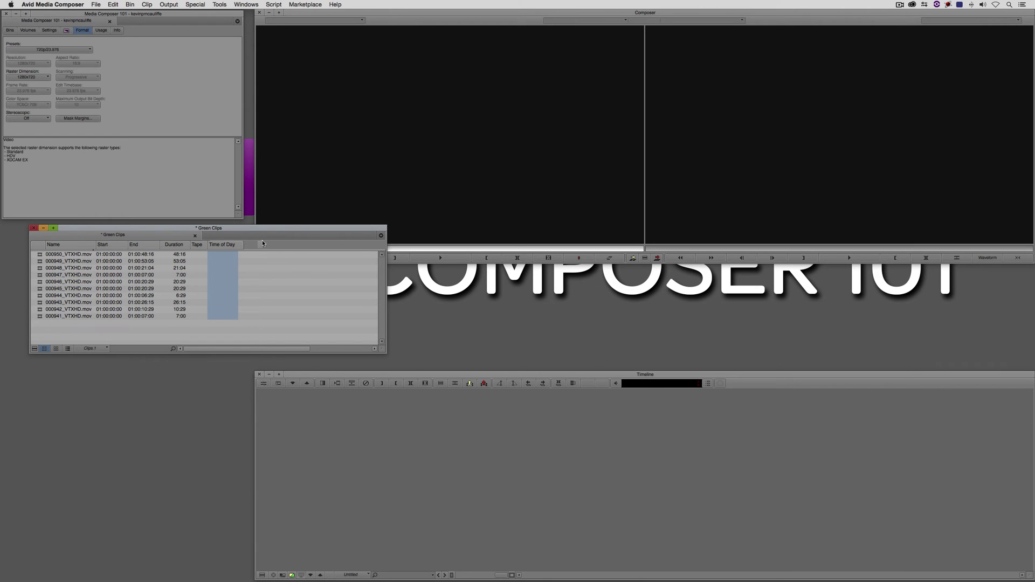
- Save the current Green Clips column layout as the bin view 'Clips & Time of Day'
{"action": "left_click", "coordinate": [93, 349]}
{"action": "left_click", "coordinate": [128, 342]}
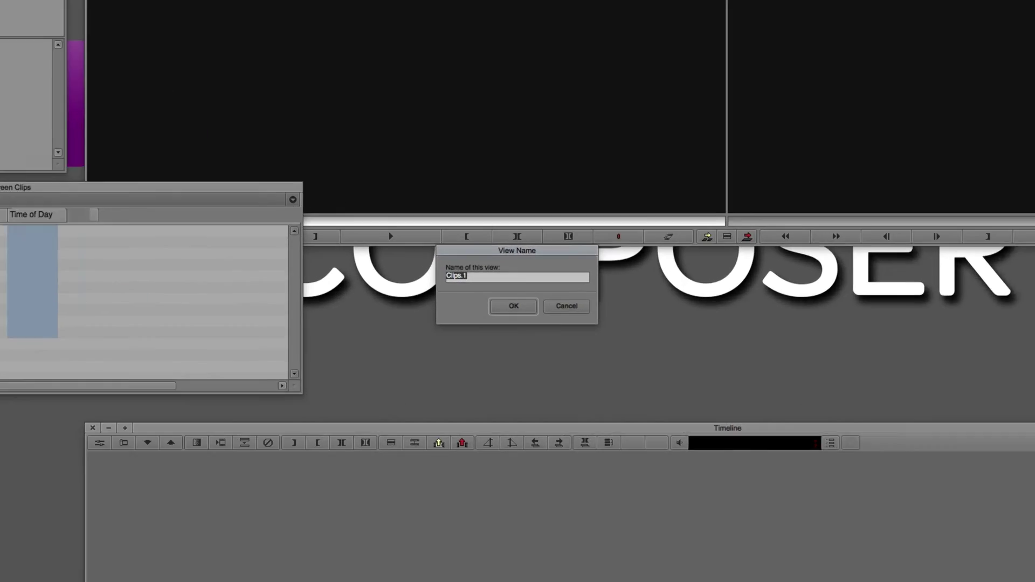
{"action": "type", "text": "Clips & "}
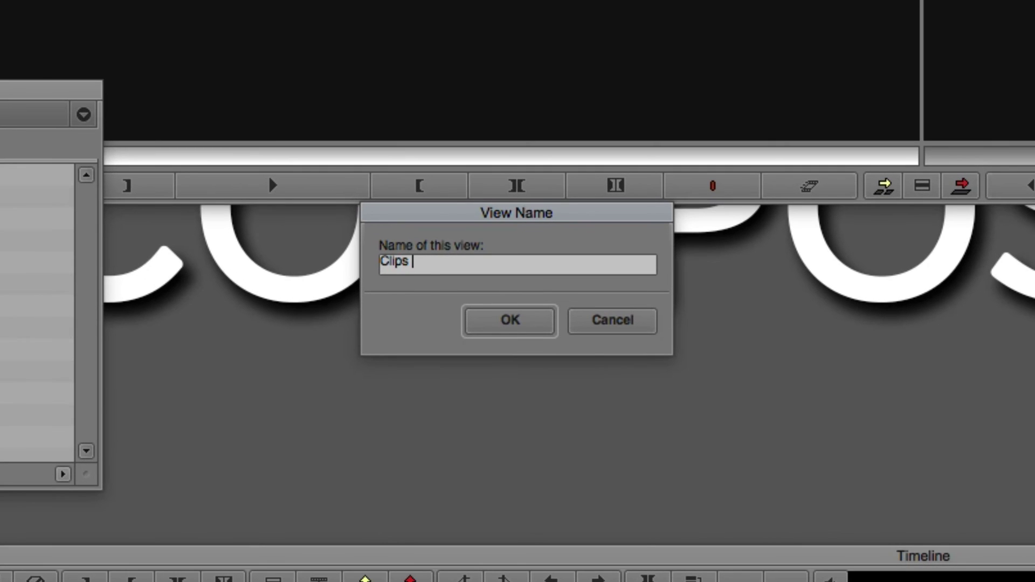
{"action": "type", "text": "Time of Day"}
{"action": "key", "text": "Return"}
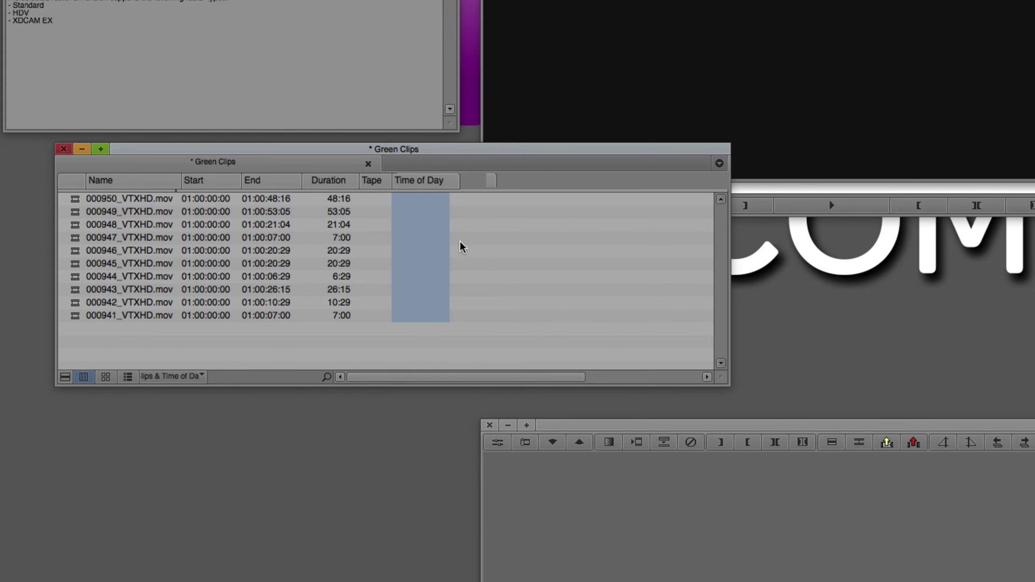
- Preview clips 000950 and 000949 and enter Noon as the Time of Day for each
{"action": "left_click", "coordinate": [412, 198]}
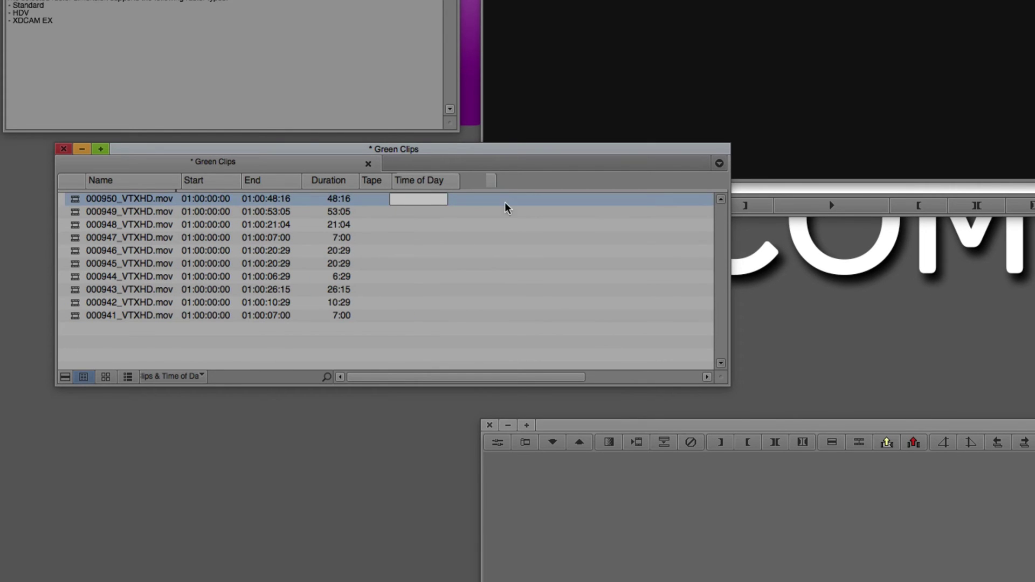
{"action": "double_click", "coordinate": [75, 203]}
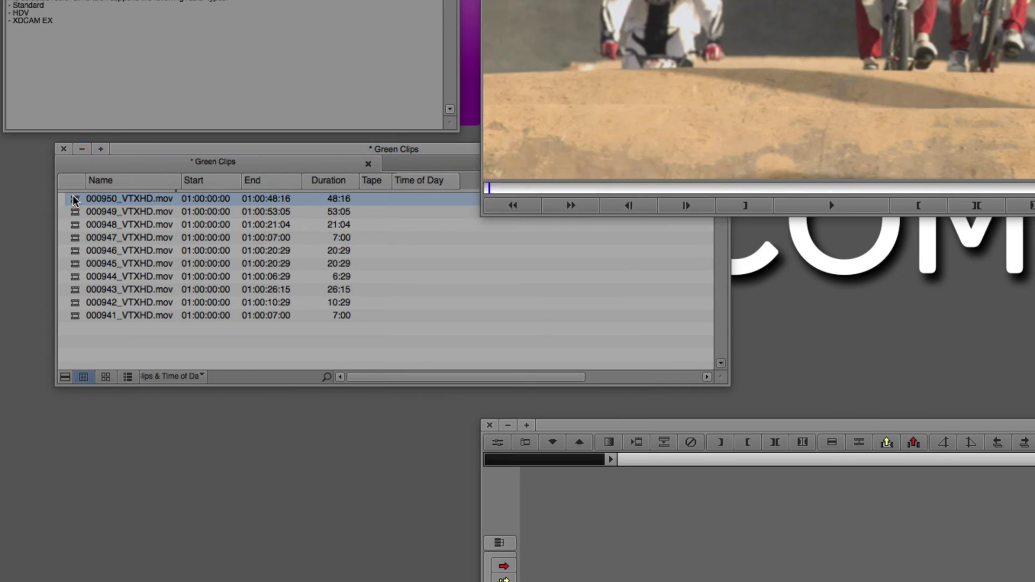
{"action": "left_click_drag", "start_coordinate": [427, 154], "coordinate": [424, 206]}
{"action": "left_click", "coordinate": [414, 250]}
{"action": "type", "text": "Noon"}
{"action": "key", "text": "Return"}
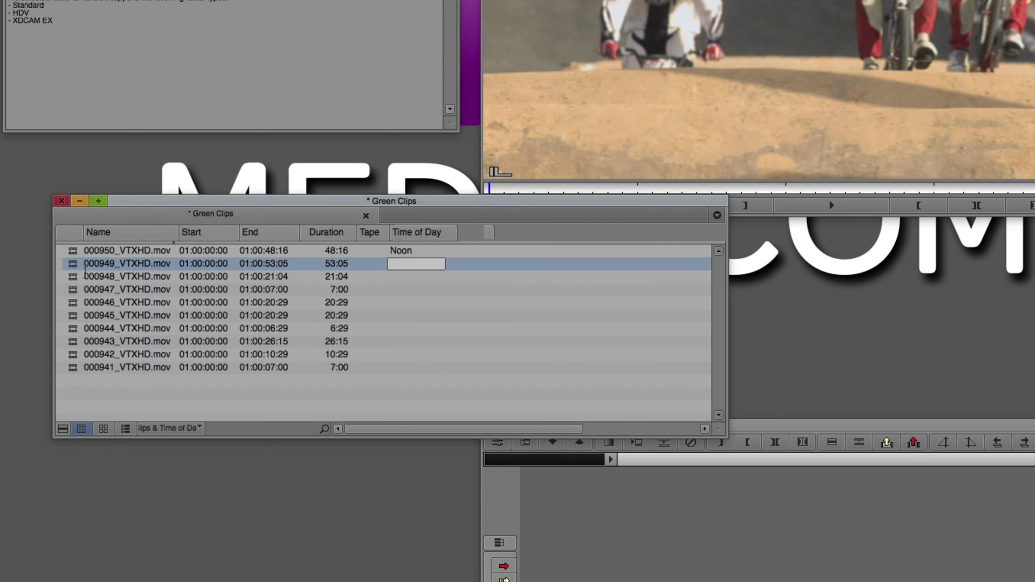
{"action": "double_click", "coordinate": [81, 267]}
{"action": "left_click", "coordinate": [398, 264]}
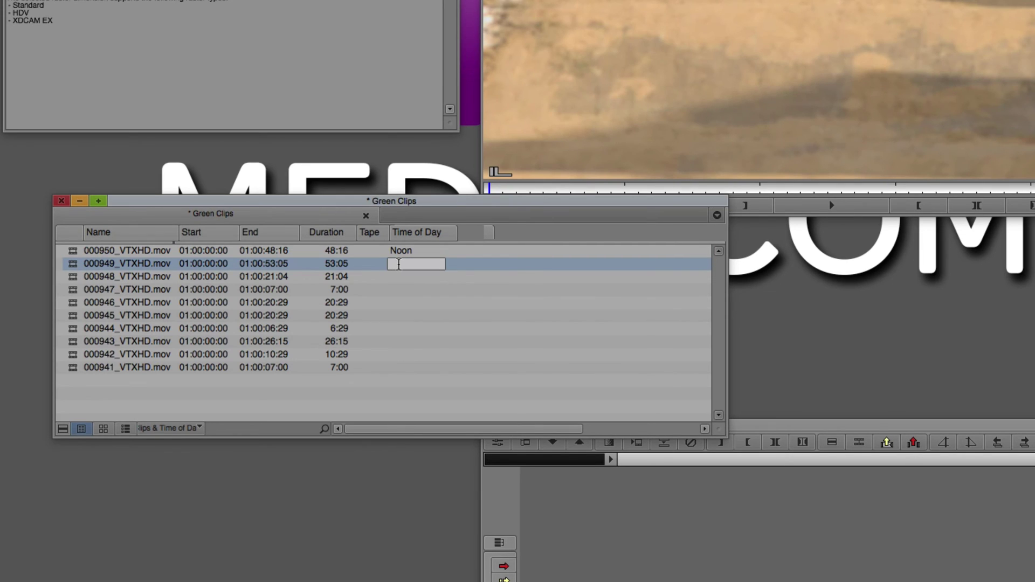
{"action": "type", "text": "Noon"}
{"action": "key", "text": "BackSpace"}
{"action": "key", "text": "BackSpace"}
{"action": "key", "text": "BackSpace"}
{"action": "type", "text": "oon"}
{"action": "key", "text": "Return"}
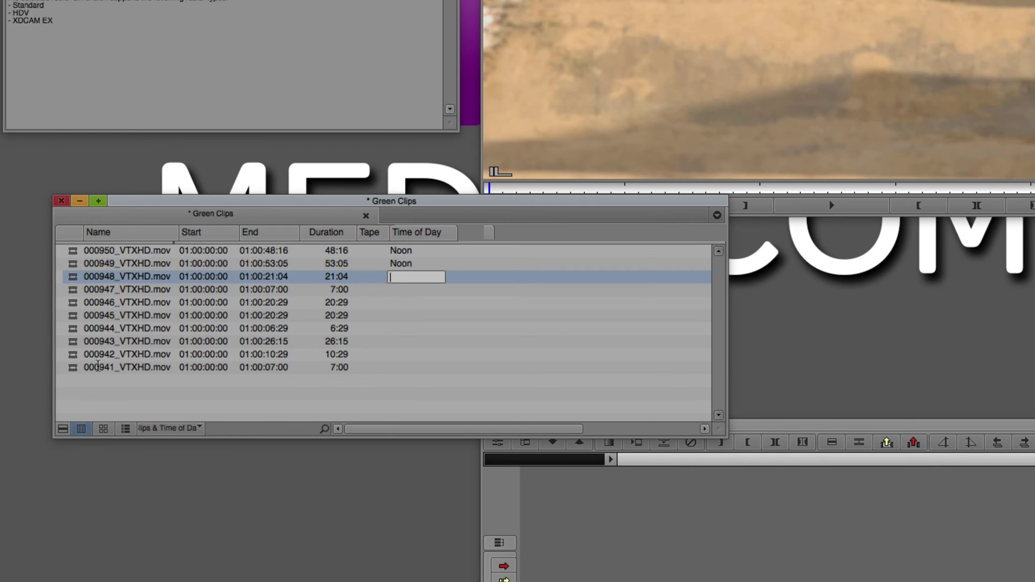
- Preview clip 000941 and set its Time of Day to Dusk
{"action": "double_click", "coordinate": [73, 369]}
{"action": "double_click", "coordinate": [74, 356]}
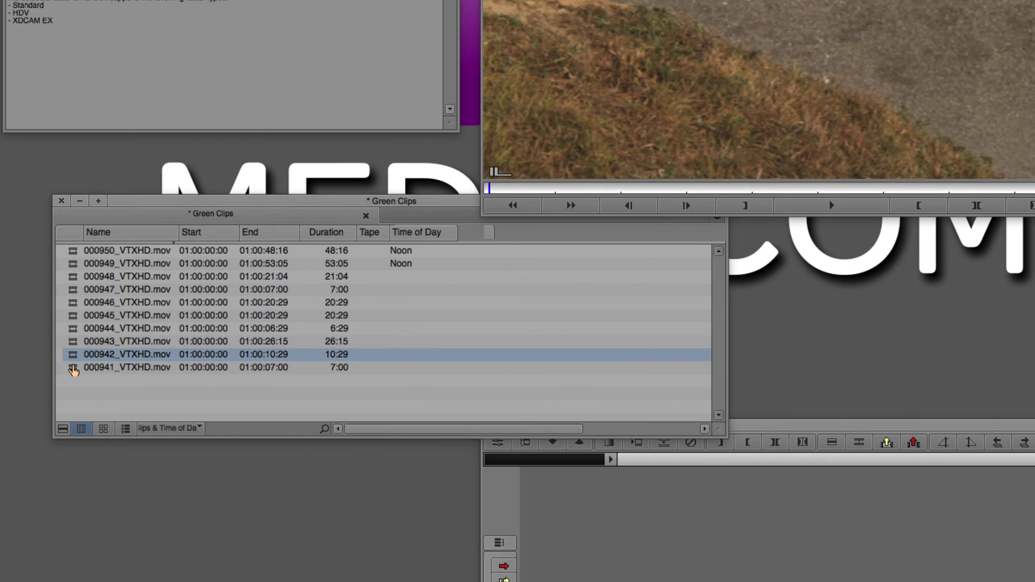
{"action": "double_click", "coordinate": [74, 369]}
{"action": "left_click", "coordinate": [405, 368]}
{"action": "type", "text": "Dusk"}
{"action": "key", "text": "Return"}
- Preview clips 000942 through 000947 and set clip 000947's Time of Day to Night
{"action": "left_click", "coordinate": [74, 356]}
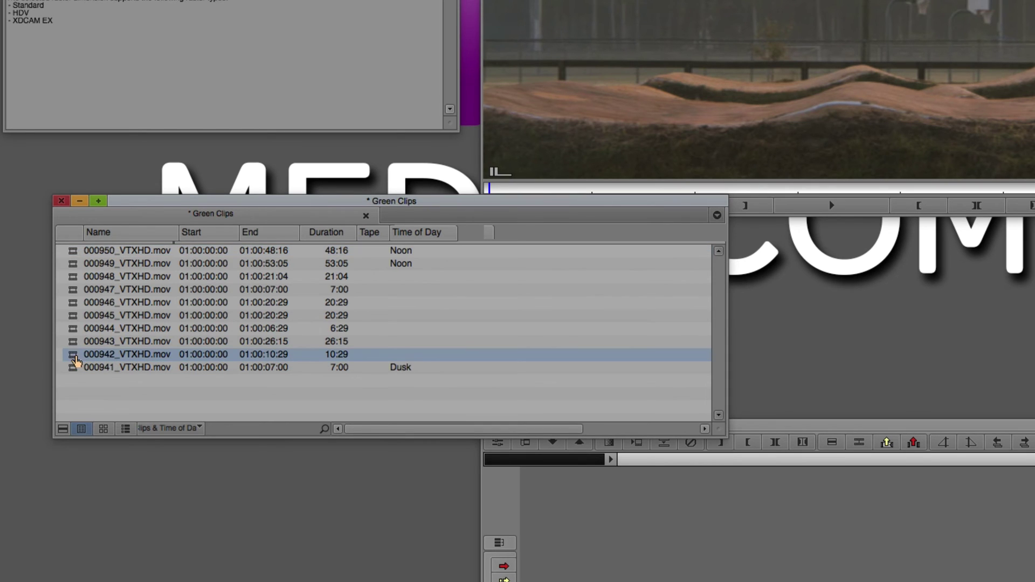
{"action": "double_click", "coordinate": [74, 342]}
{"action": "double_click", "coordinate": [74, 330]}
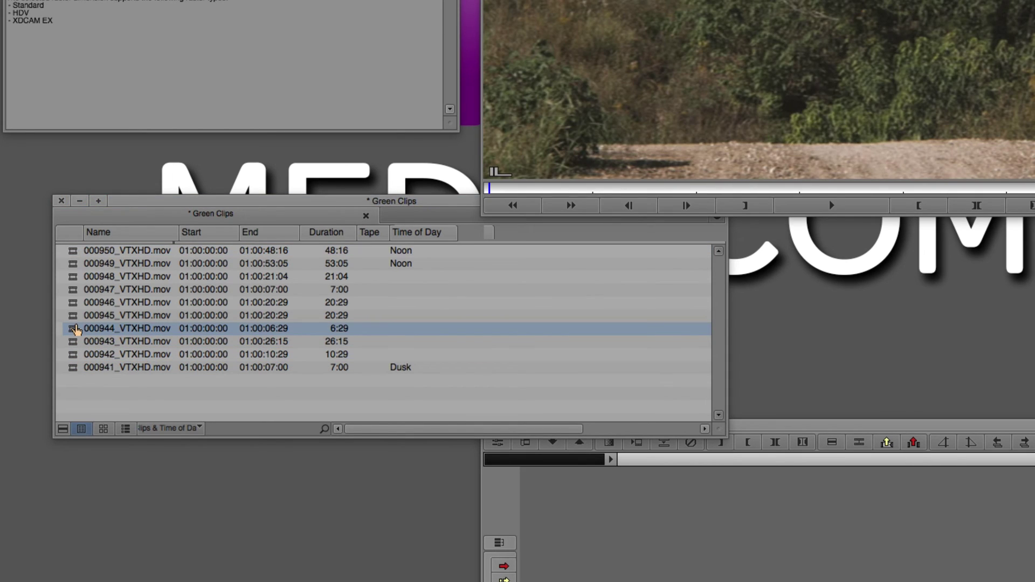
{"action": "double_click", "coordinate": [74, 316]}
{"action": "double_click", "coordinate": [74, 303]}
{"action": "double_click", "coordinate": [74, 290]}
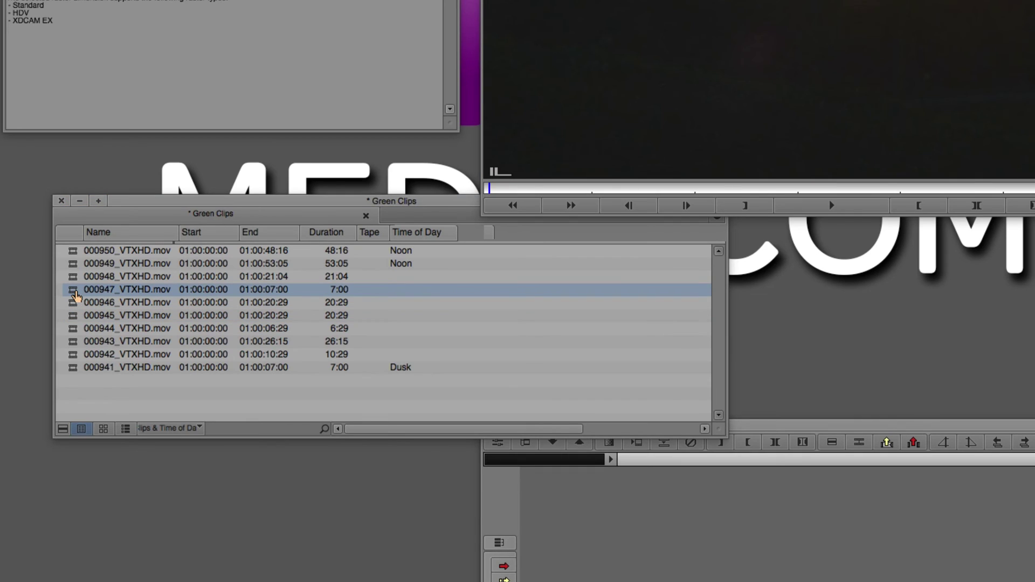
{"action": "left_click", "coordinate": [406, 290]}
{"action": "type", "text": "Night"}
{"action": "key", "text": "Return"}
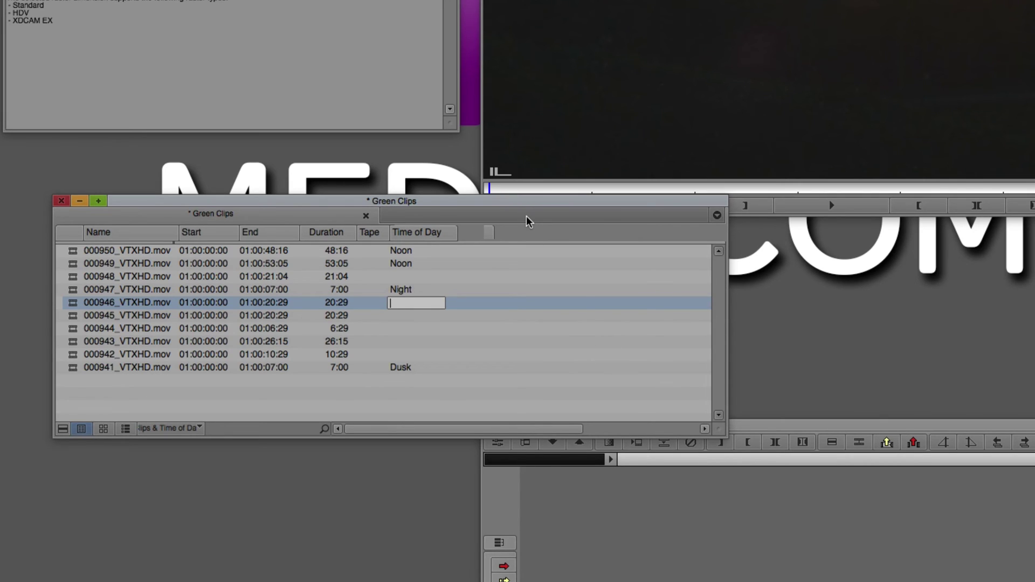
- Set clip 000948's Time of Day to Noon by picking from the existing values
{"action": "left_click", "coordinate": [308, 411]}
{"action": "left_click", "coordinate": [410, 288]}
{"action": "left_click", "coordinate": [404, 276]}
{"action": "left_click", "coordinate": [403, 276], "text": "alt"}
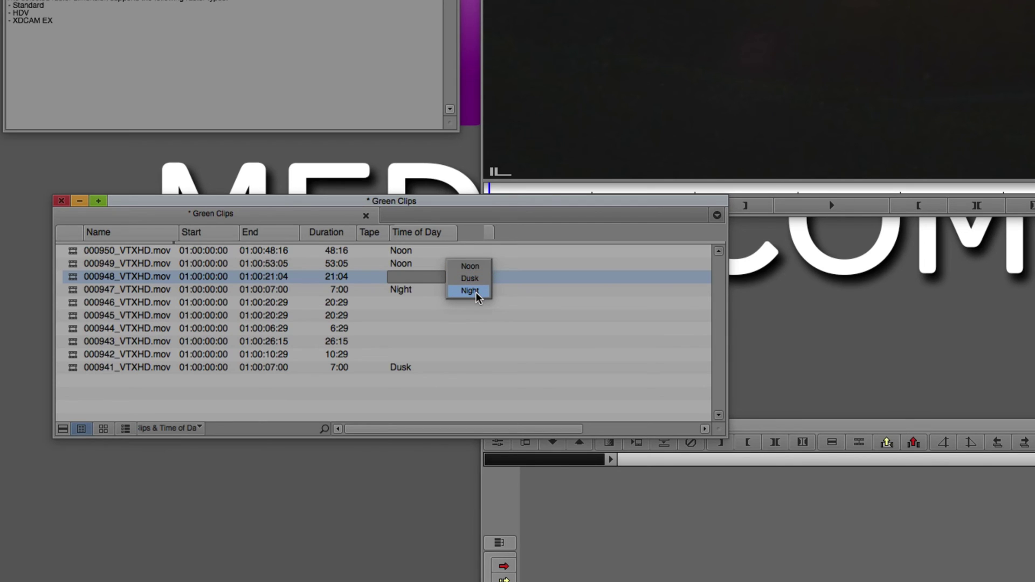
{"action": "double_click", "coordinate": [71, 277]}
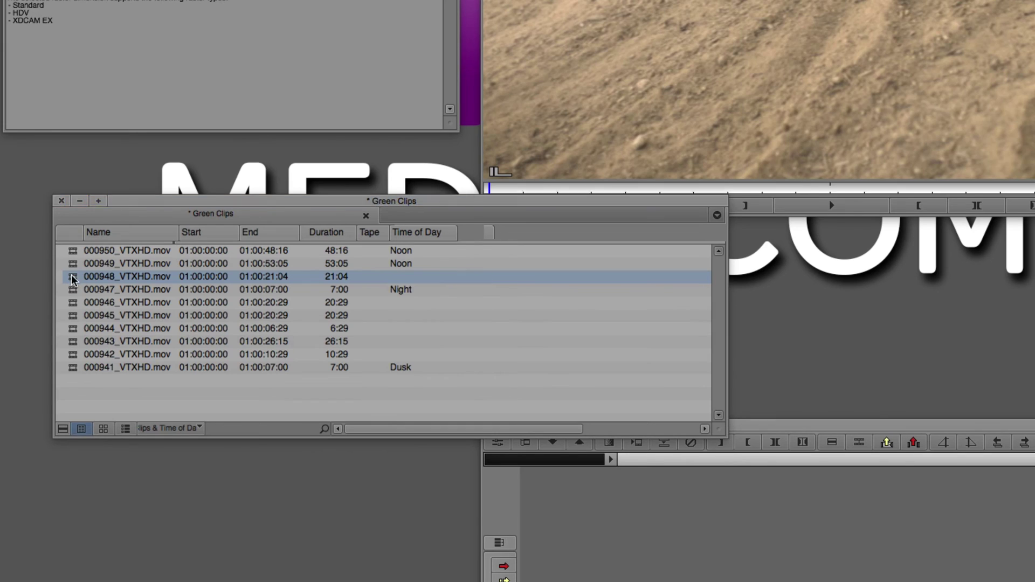
{"action": "left_click", "coordinate": [393, 278]}
{"action": "left_click", "coordinate": [407, 279], "text": "alt"}
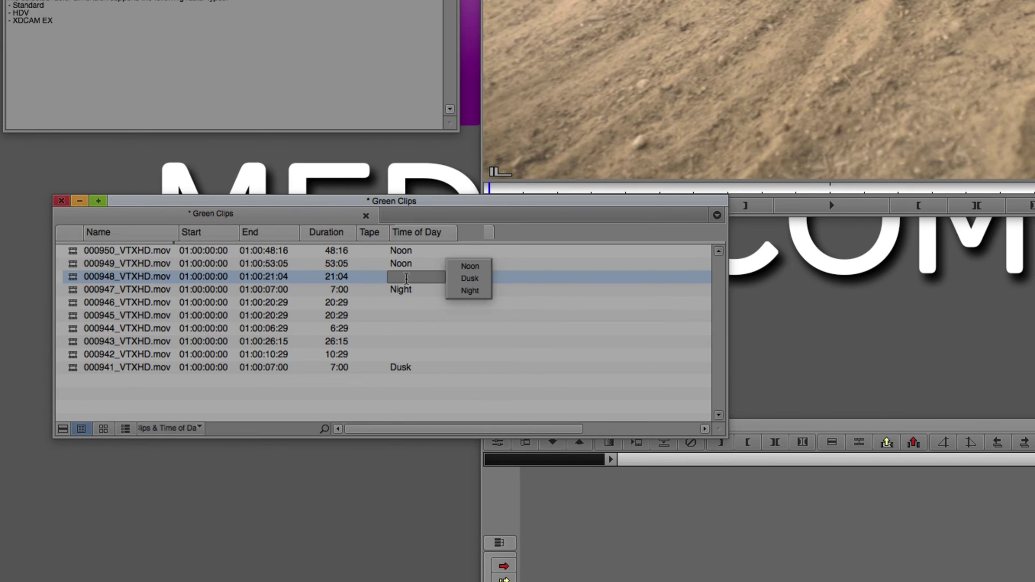
{"action": "left_click", "coordinate": [469, 267]}
- Pick Dusk for clip 000946 and Noon for clip 000945 from the existing values
{"action": "left_click", "coordinate": [398, 302]}
{"action": "left_click", "coordinate": [399, 302], "text": "alt"}
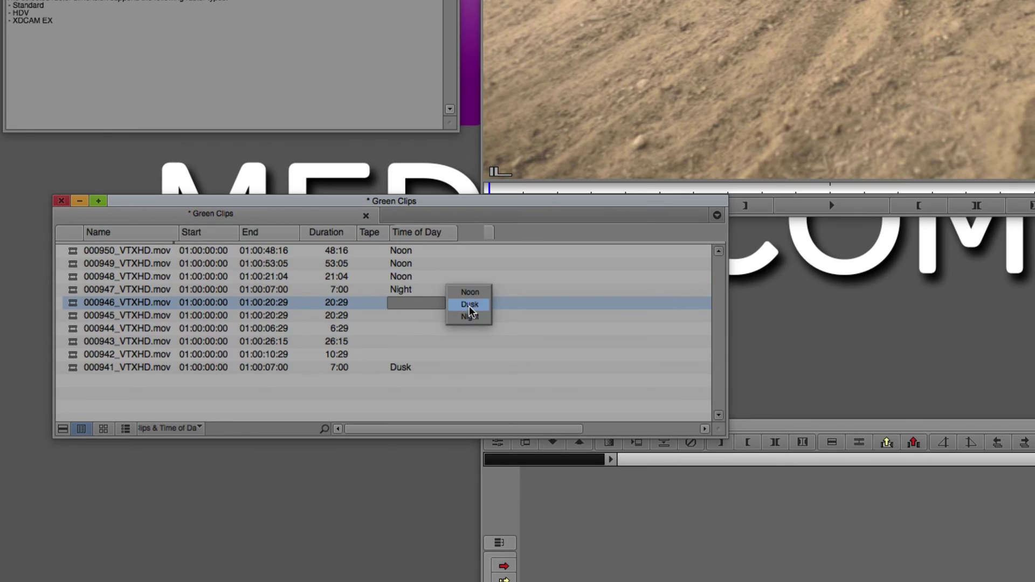
{"action": "left_click", "coordinate": [470, 304]}
{"action": "left_click", "coordinate": [398, 315]}
{"action": "left_click", "coordinate": [399, 315], "text": "alt"}
{"action": "left_click", "coordinate": [470, 304]}
- Pick Dusk for clips 000944 and 000943, and Noon for clip 000942
{"action": "left_click", "coordinate": [411, 330]}
{"action": "left_click", "coordinate": [411, 330], "text": "alt"}
{"action": "left_click", "coordinate": [470, 330]}
{"action": "left_click", "coordinate": [400, 341]}
{"action": "left_click", "coordinate": [400, 341], "text": "alt"}
{"action": "left_click", "coordinate": [470, 343]}
{"action": "left_click", "coordinate": [404, 356]}
{"action": "left_click", "coordinate": [404, 356], "text": "alt"}
{"action": "left_click", "coordinate": [467, 345]}
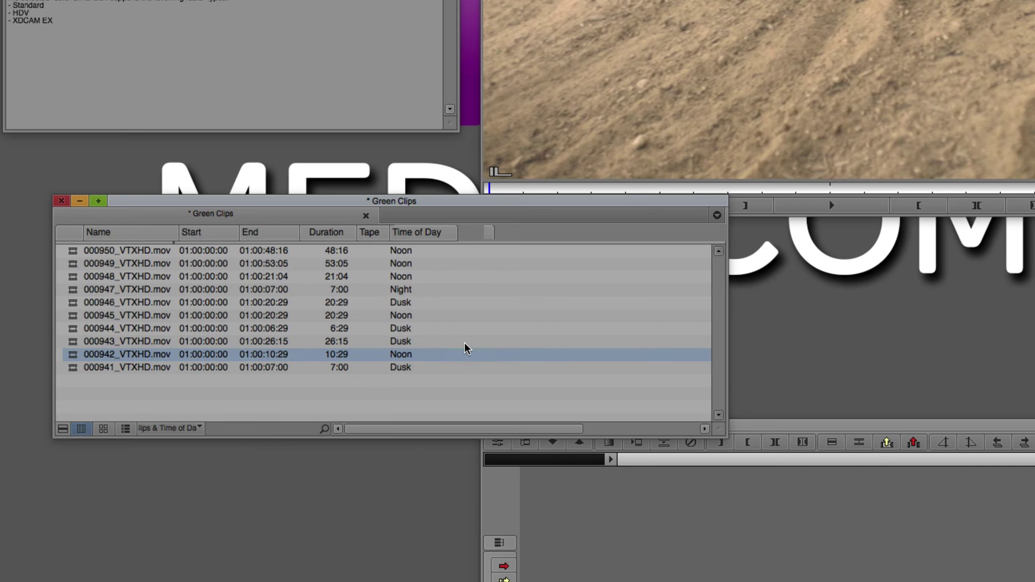
{"action": "left_click", "coordinate": [186, 429]}
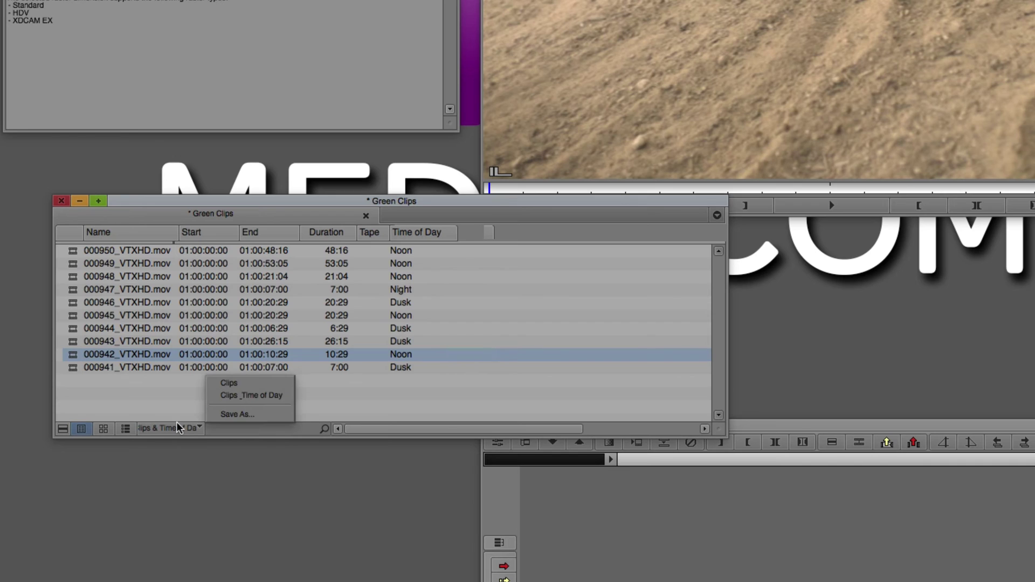
{"action": "left_click", "coordinate": [221, 381]}
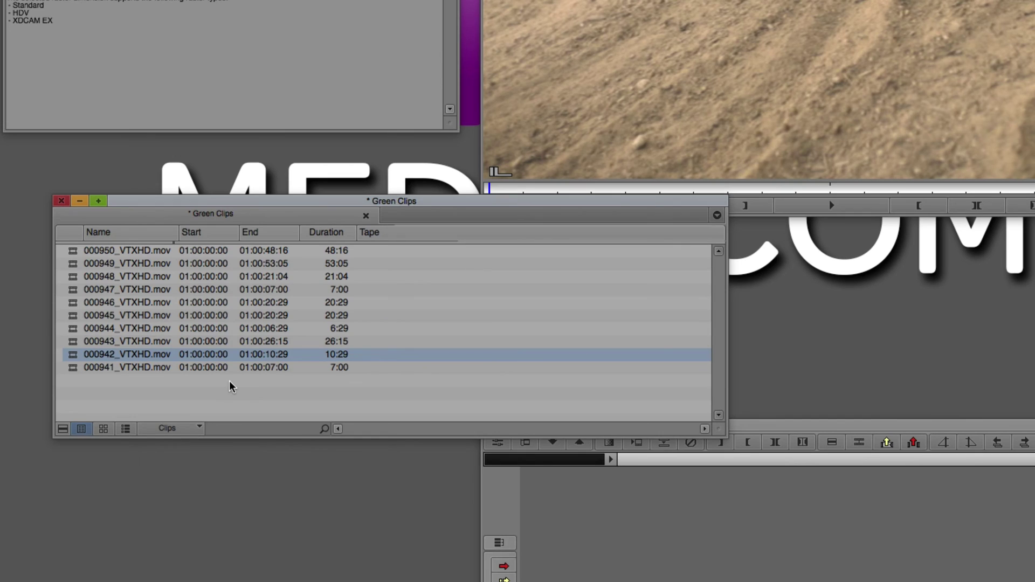
{"action": "left_click", "coordinate": [197, 428]}
{"action": "left_click", "coordinate": [204, 396]}
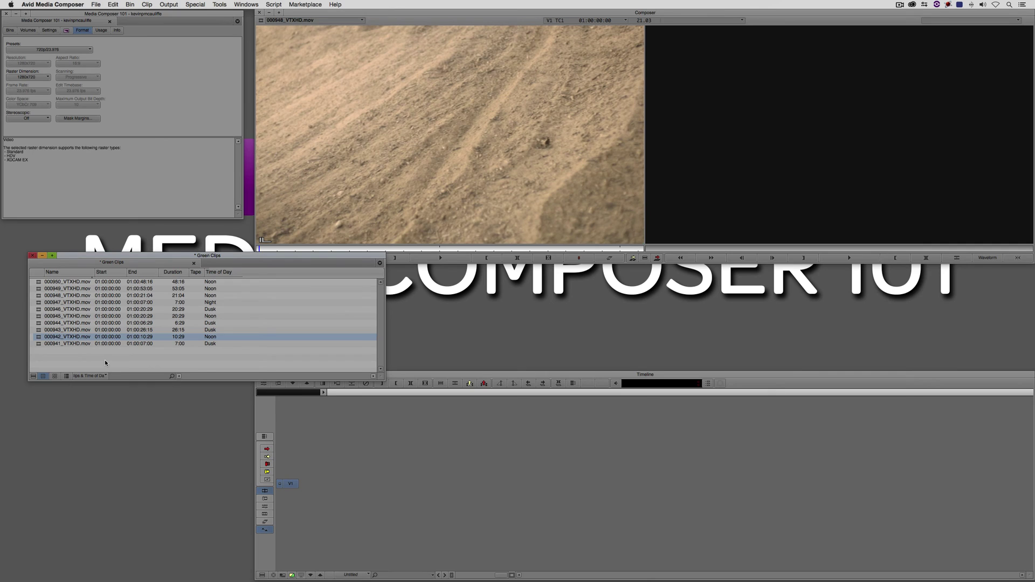
- Switch the Green Clips bin to the plain Clips view and show the project's bin list
{"action": "left_click", "coordinate": [97, 379]}
{"action": "left_click", "coordinate": [132, 351]}
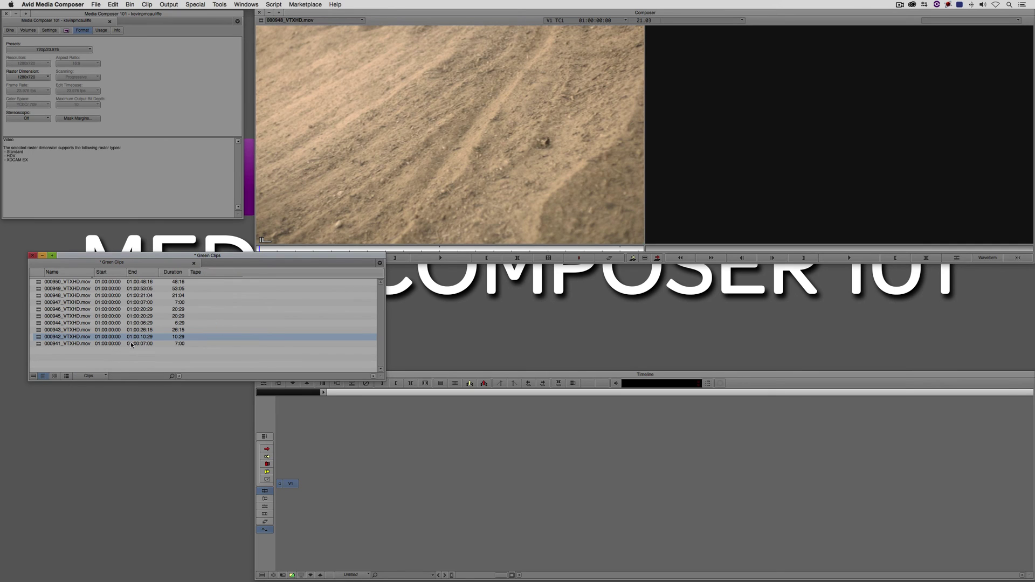
{"action": "left_click_drag", "start_coordinate": [145, 258], "coordinate": [108, 258]}
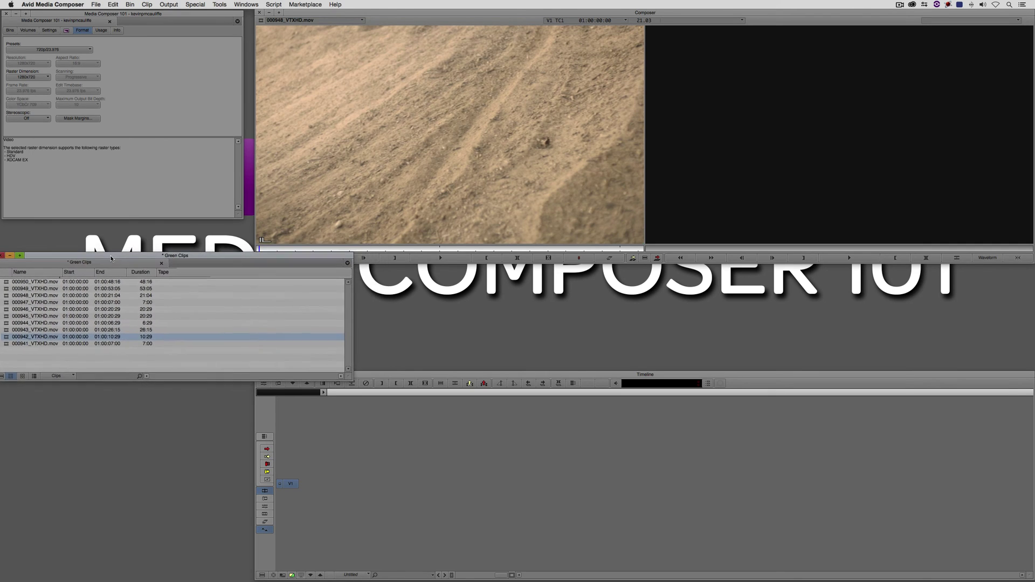
{"action": "left_click", "coordinate": [10, 31]}
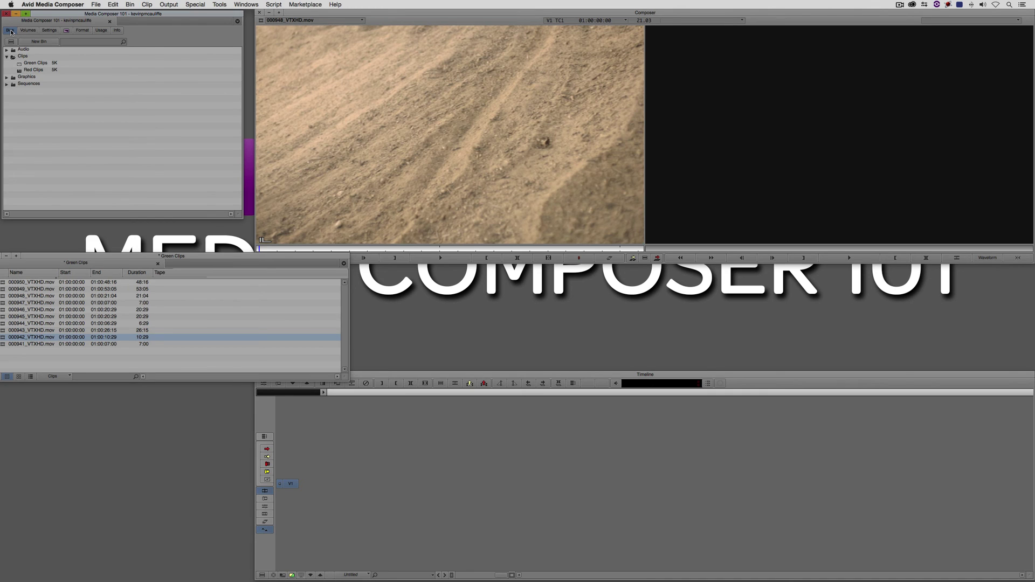
- Import Daily Grind_Full.aif from Footage > Music > The Streets with a 23.98 start-time rate
{"action": "right_click", "coordinate": [125, 359]}
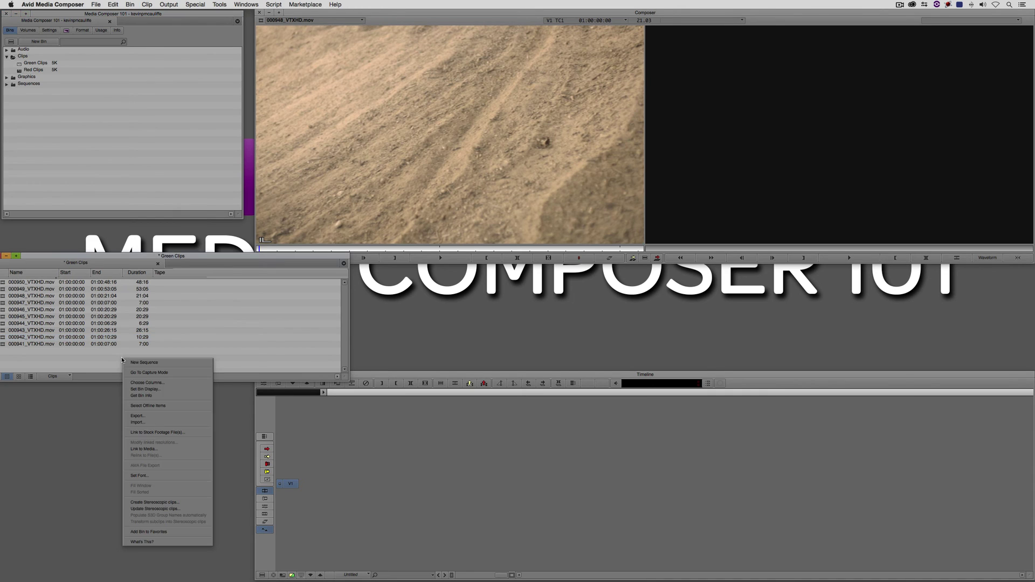
{"action": "left_click", "coordinate": [142, 423]}
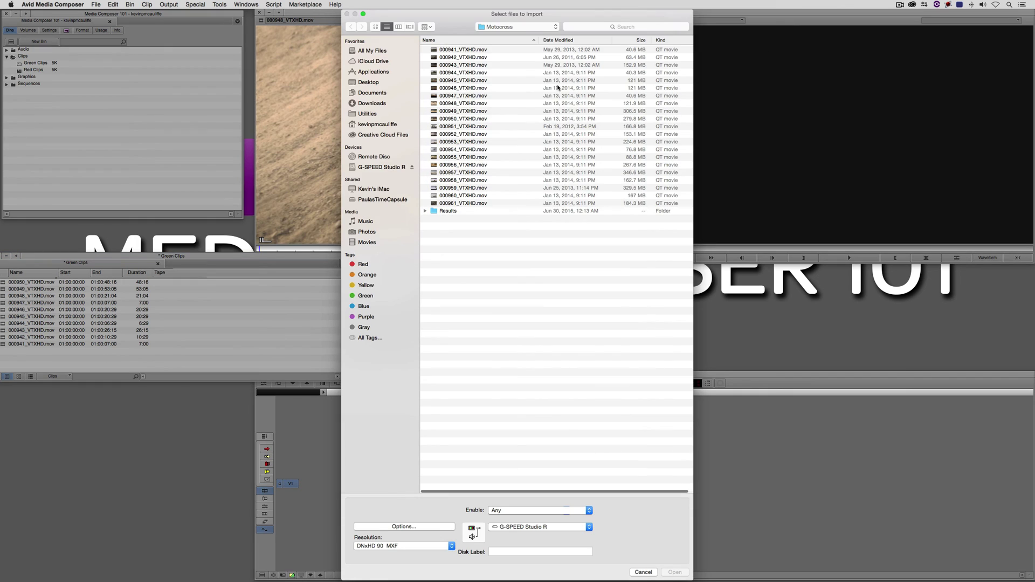
{"action": "left_click", "coordinate": [515, 27]}
{"action": "left_click", "coordinate": [521, 36]}
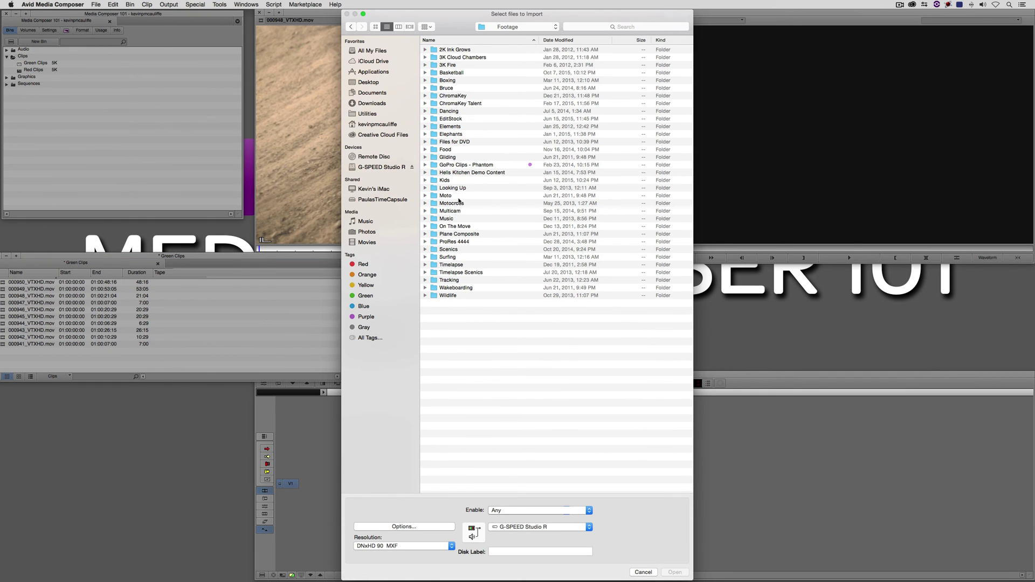
{"action": "double_click", "coordinate": [458, 219]}
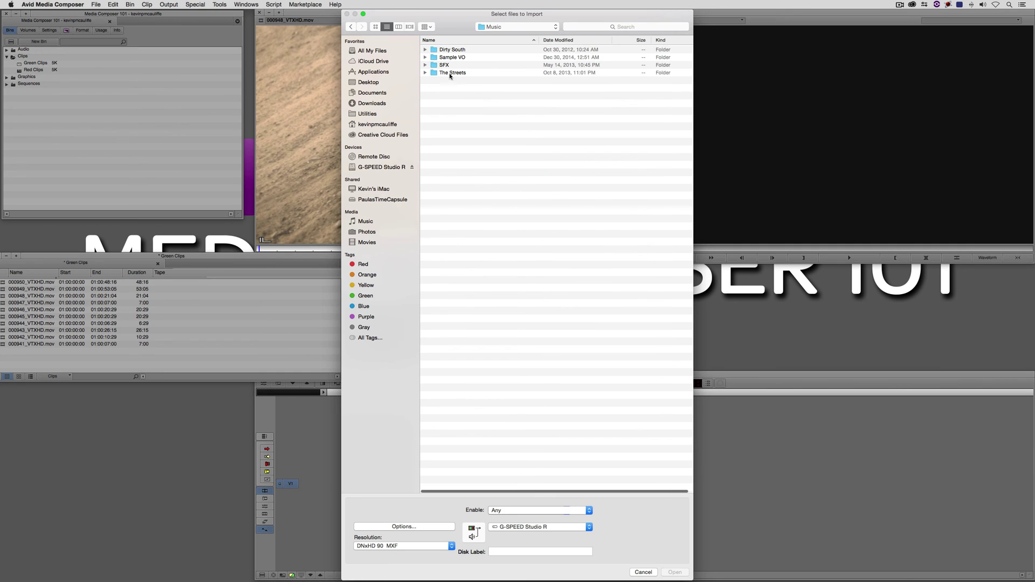
{"action": "double_click", "coordinate": [453, 72]}
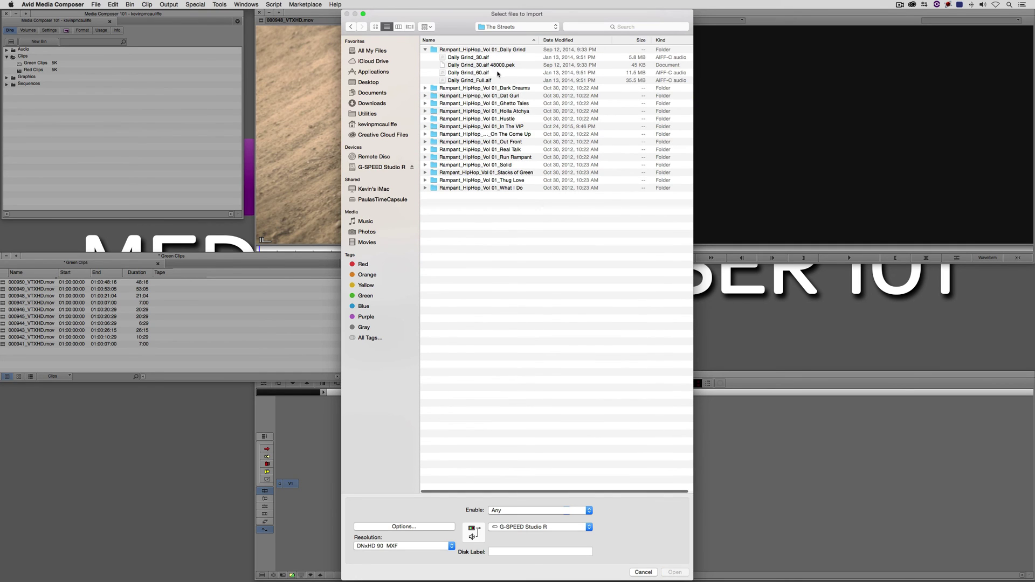
{"action": "double_click", "coordinate": [482, 81]}
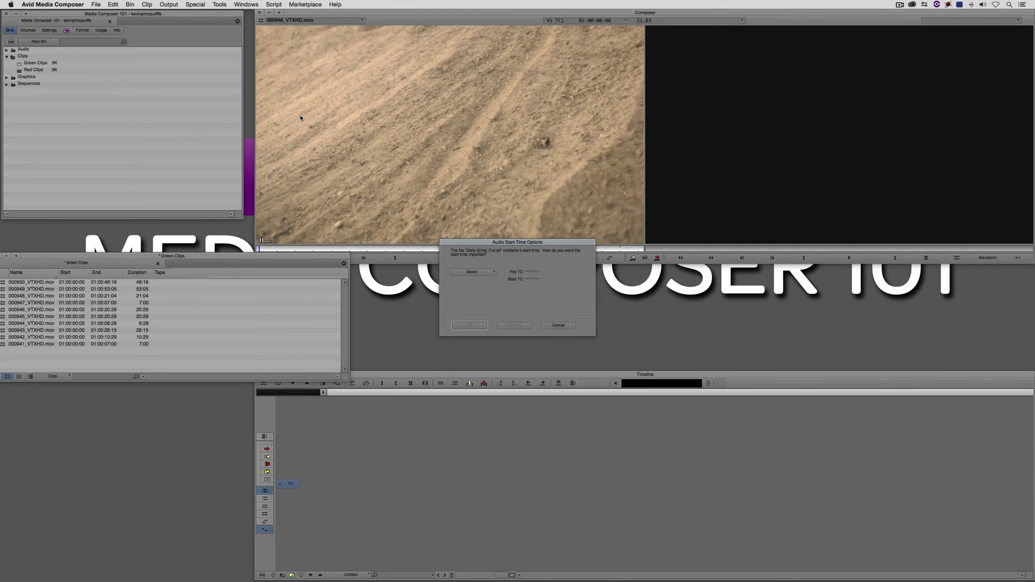
{"action": "left_click", "coordinate": [472, 272]}
{"action": "left_click", "coordinate": [469, 288]}
{"action": "left_click", "coordinate": [513, 325]}
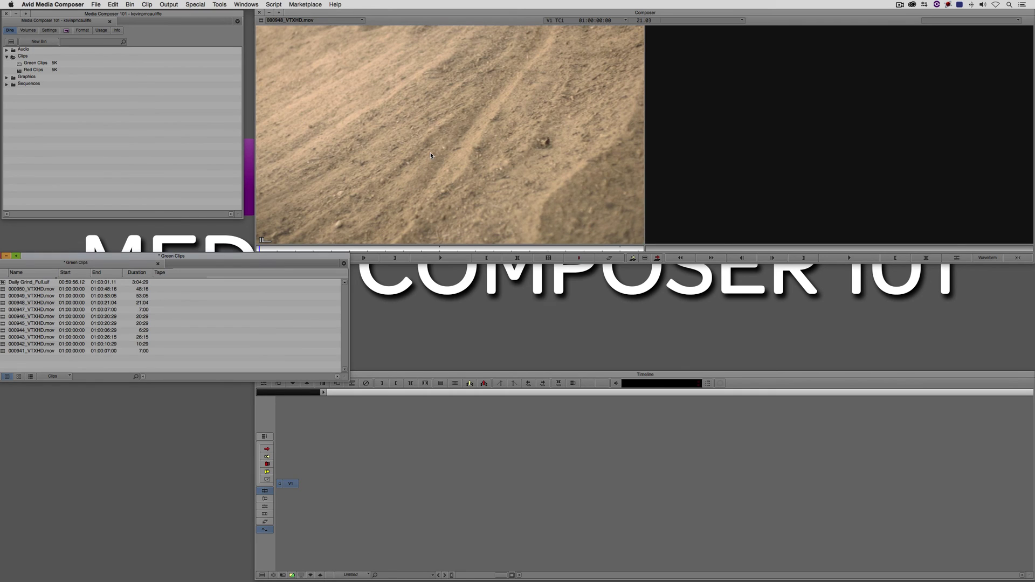
- Drag the Green Clips bin to the screen centre and select the Daily Grind_Full.aif row
{"action": "left_click_drag", "start_coordinate": [188, 254], "coordinate": [322, 243]}
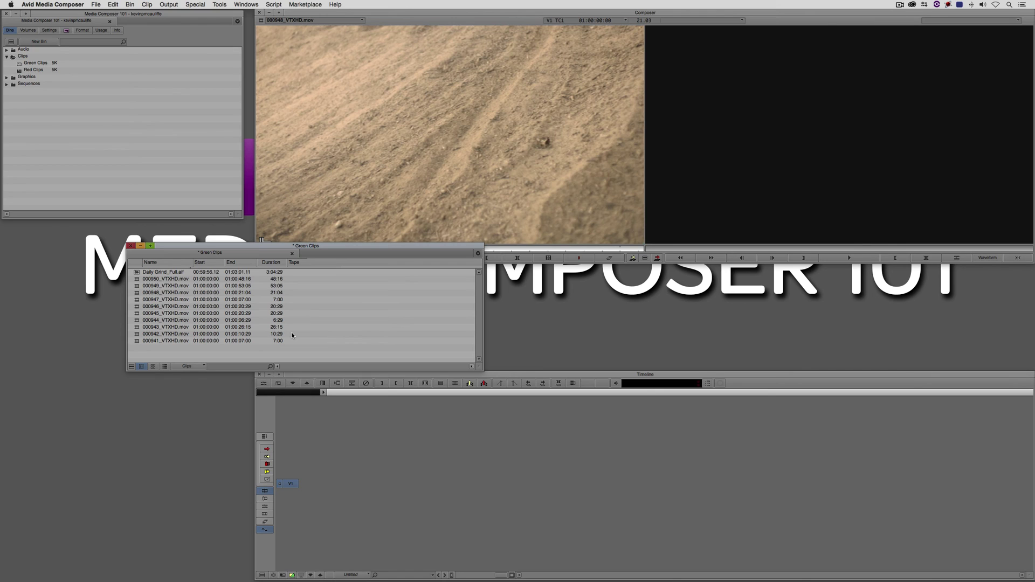
{"action": "left_click", "coordinate": [137, 274]}
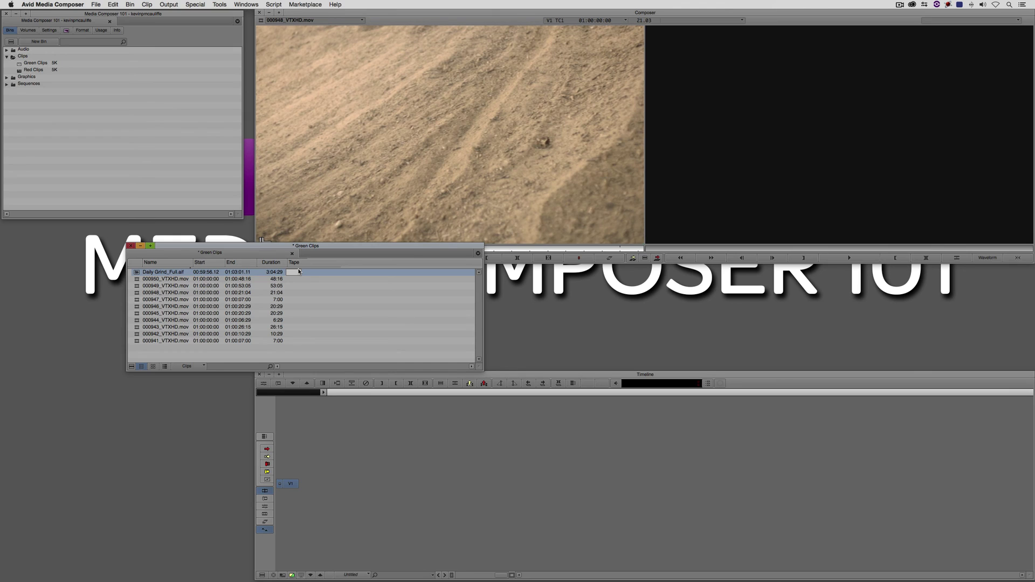
{"action": "left_click", "coordinate": [142, 274]}
- Use Clip > Modify > Set Source to give Daily Grind_Full.aif tape 1137, accepting both warnings
{"action": "left_click", "coordinate": [150, 5]}
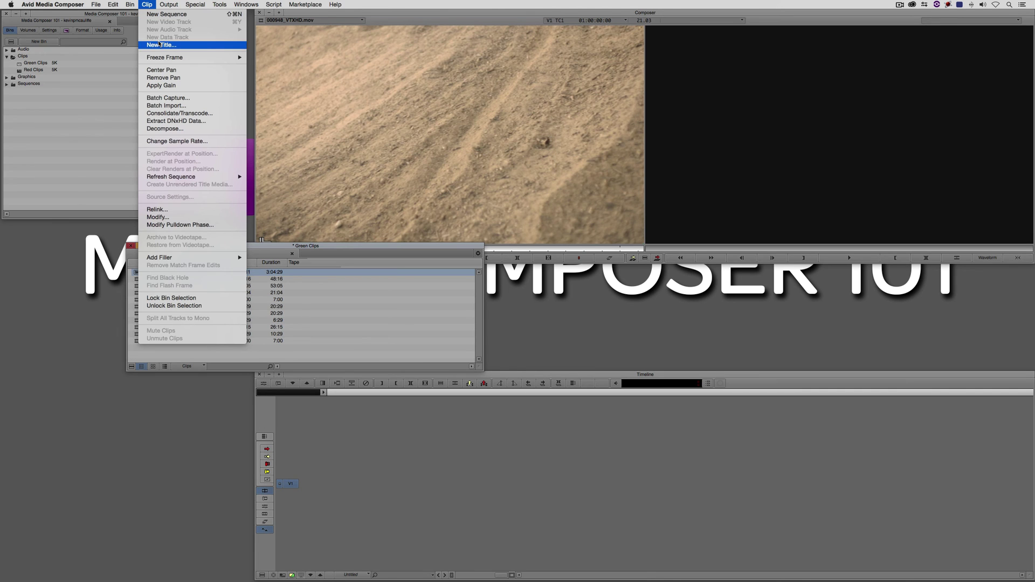
{"action": "left_click", "coordinate": [158, 217]}
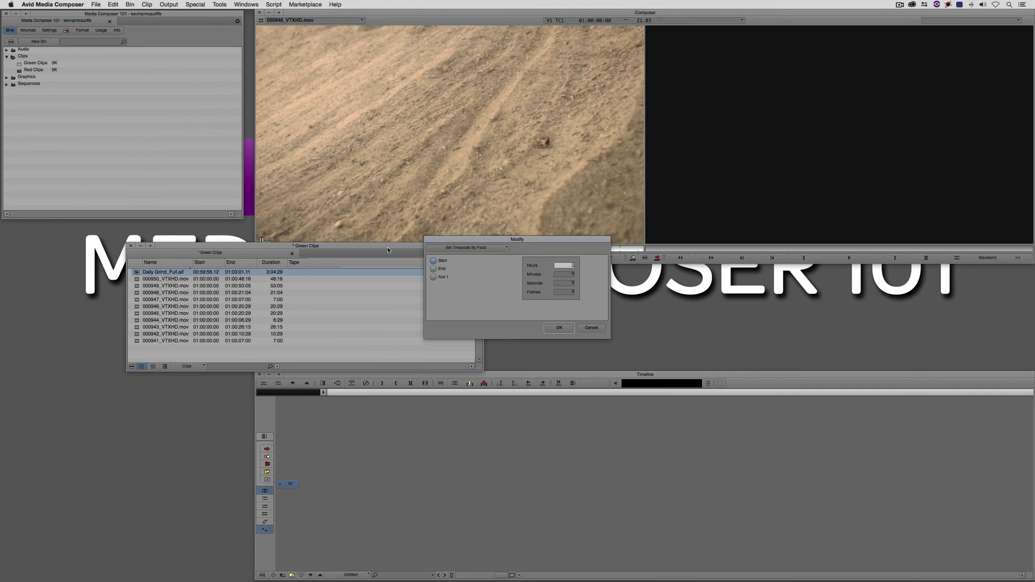
{"action": "left_click", "coordinate": [467, 249]}
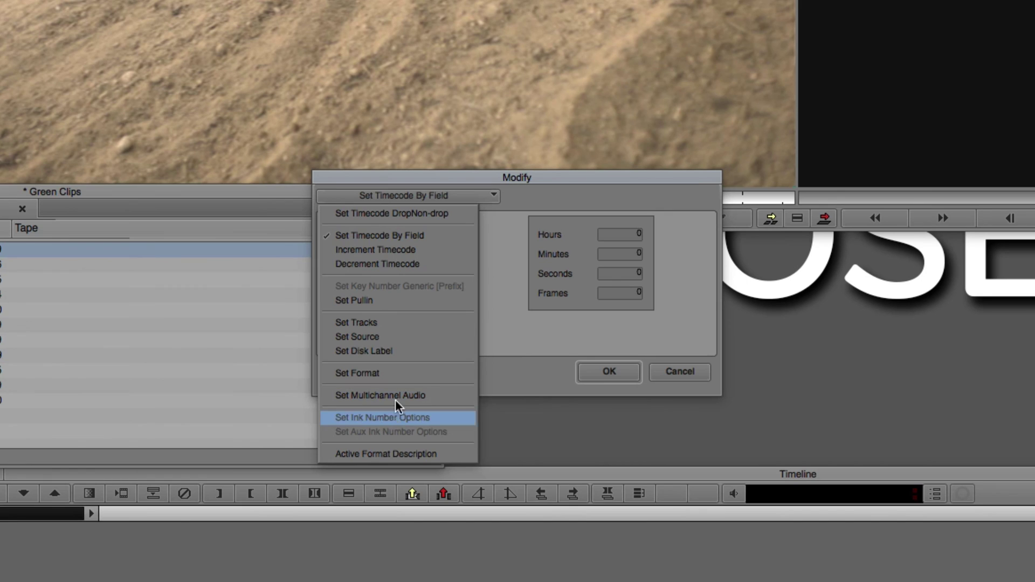
{"action": "left_click", "coordinate": [410, 336]}
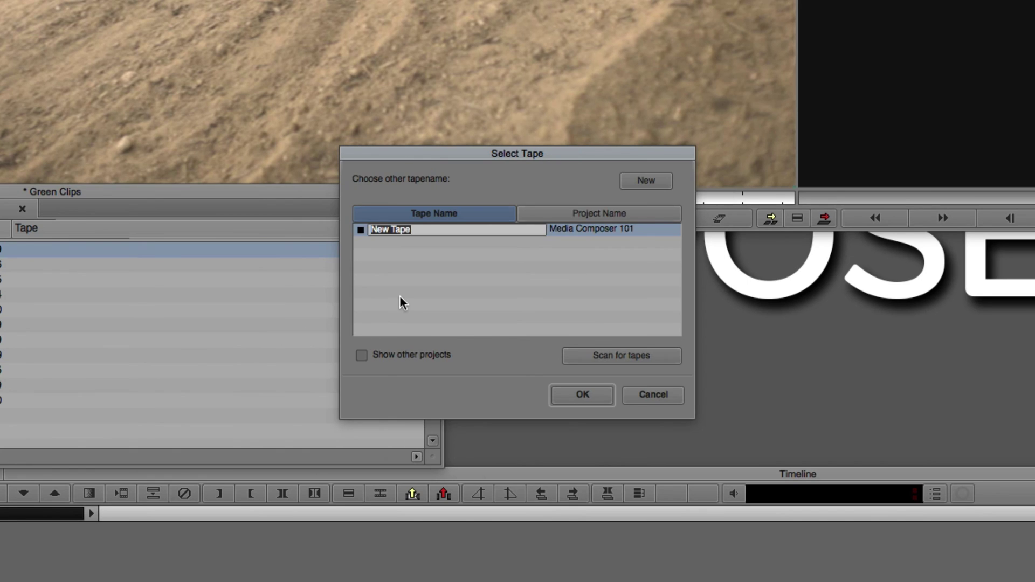
{"action": "type", "text": "1137"}
{"action": "left_click", "coordinate": [595, 398]}
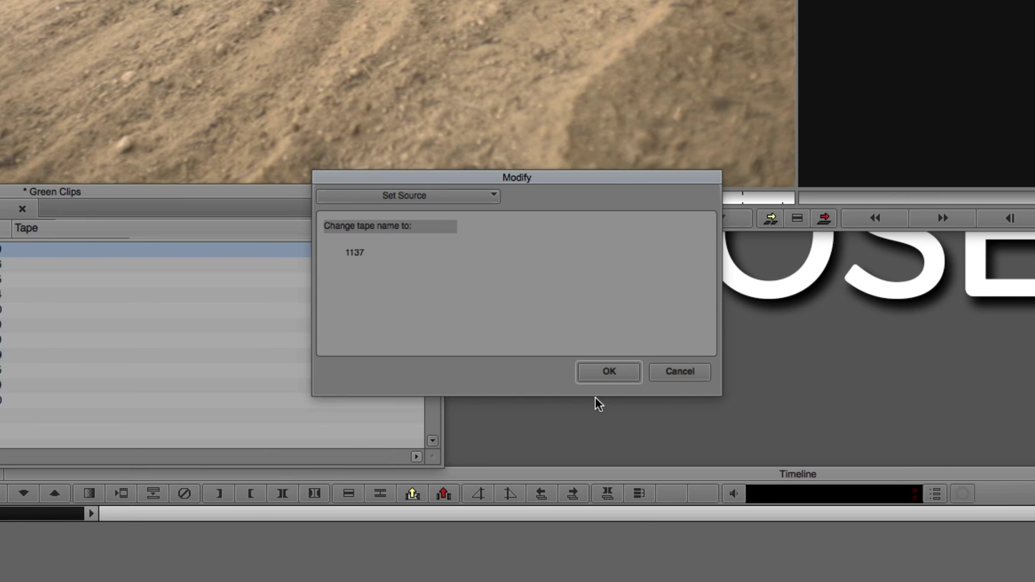
{"action": "left_click", "coordinate": [608, 373]}
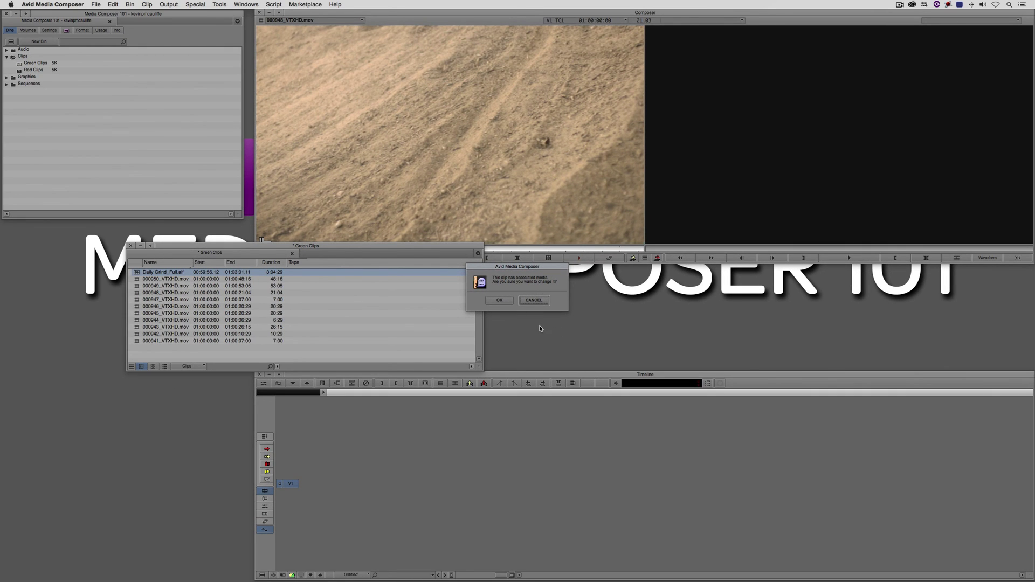
{"action": "left_click", "coordinate": [504, 301]}
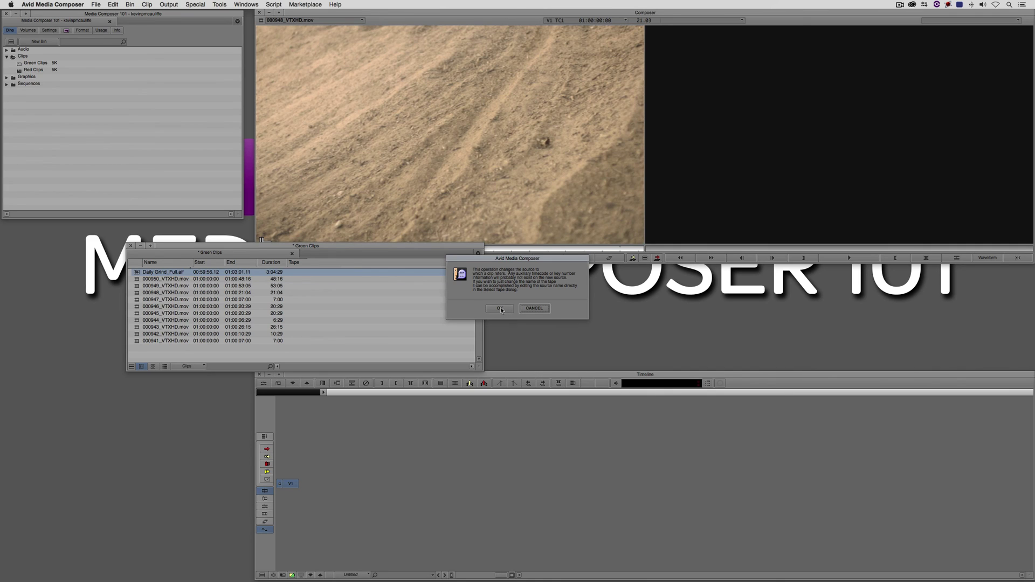
{"action": "left_click", "coordinate": [500, 309]}
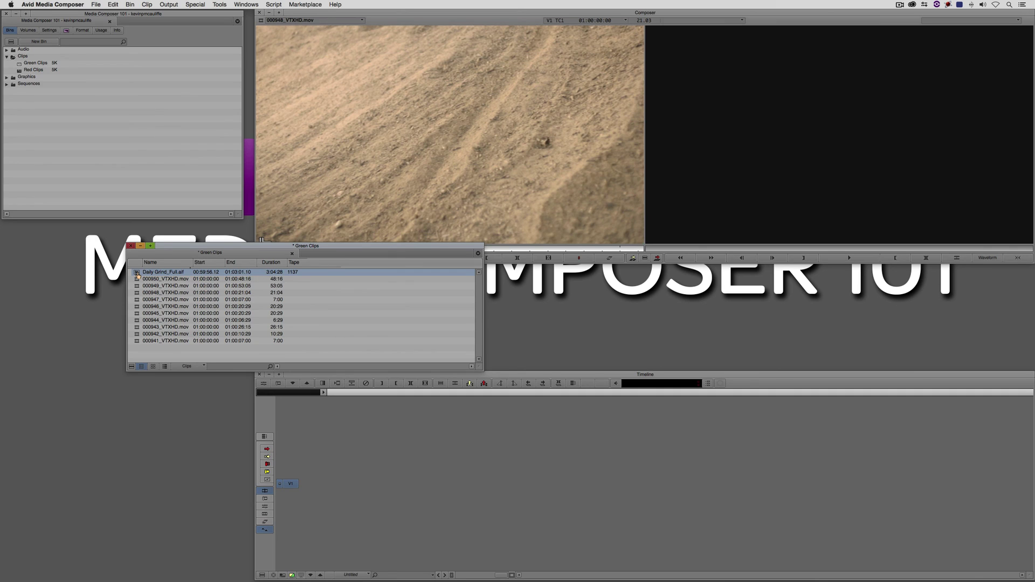
- Load Daily Grind_Full.aif into the source monitor and show its audio waveforms in the timeline
{"action": "left_click_drag", "start_coordinate": [137, 275], "coordinate": [389, 199]}
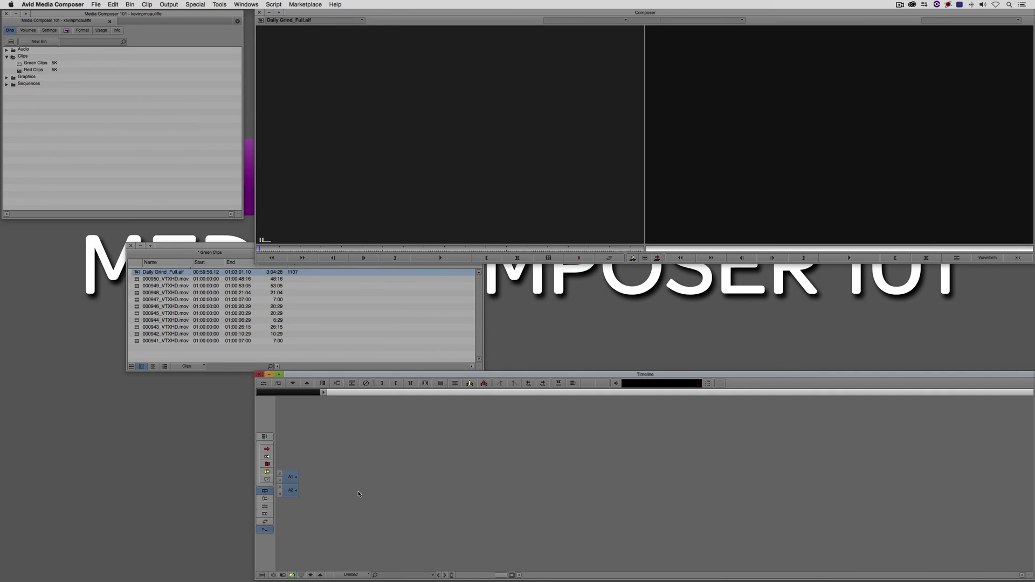
{"action": "left_click", "coordinate": [282, 575]}
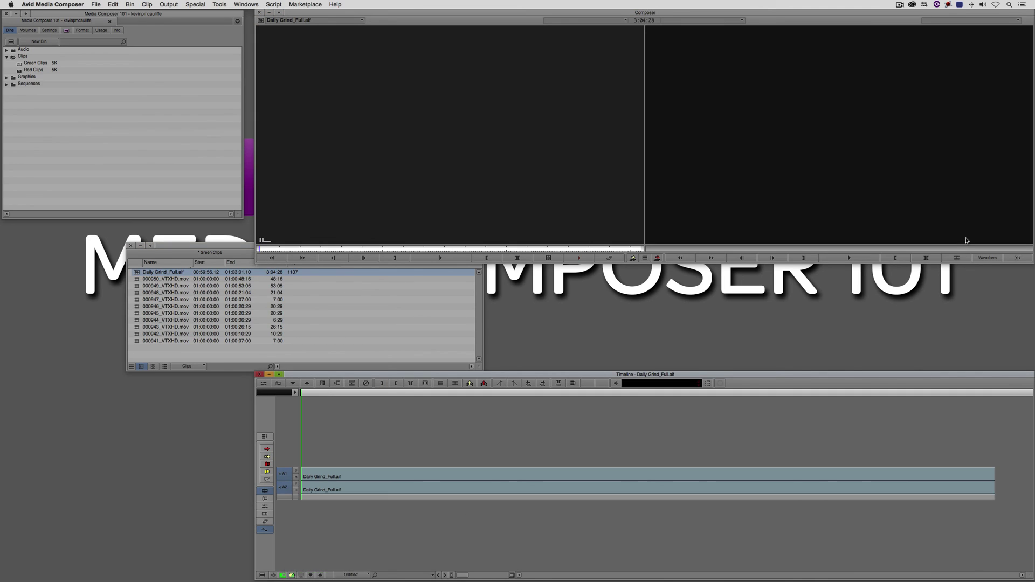
{"action": "left_click", "coordinate": [988, 258]}
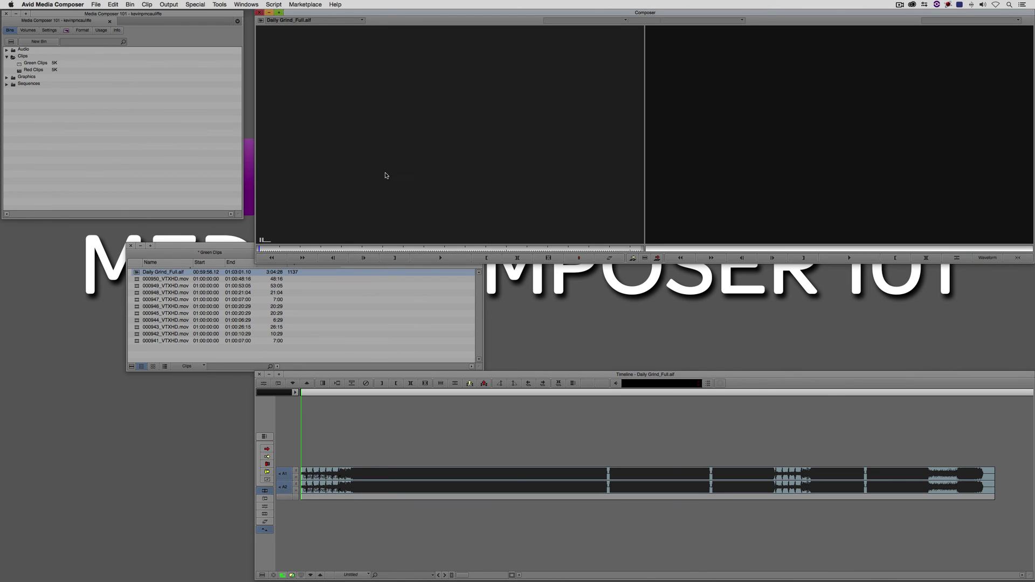
- Delete the clip's associated media files, then scrub the timeline to see it offline
{"action": "left_click", "coordinate": [137, 273]}
{"action": "key", "text": "Delete"}
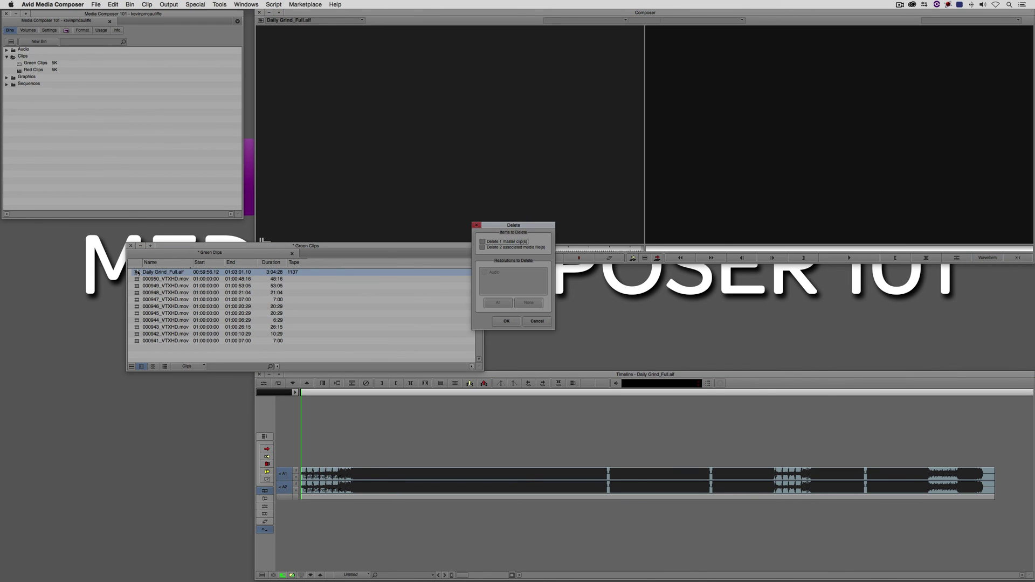
{"action": "left_click", "coordinate": [497, 242]}
{"action": "left_click", "coordinate": [507, 321]}
{"action": "left_click", "coordinate": [500, 300]}
{"action": "left_click", "coordinate": [371, 486]}
{"action": "left_click_drag", "start_coordinate": [371, 485], "coordinate": [302, 488]}
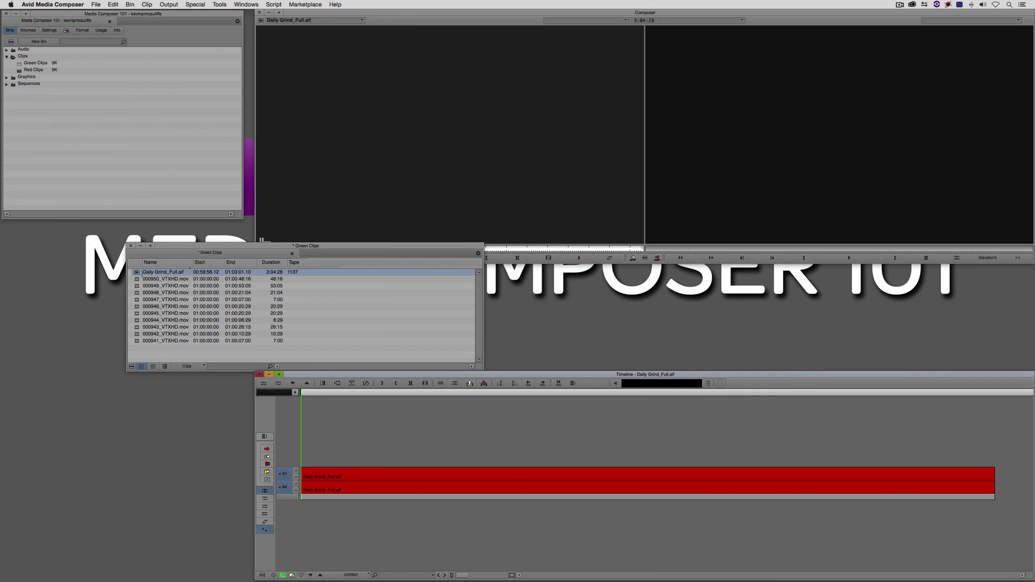
{"action": "left_click", "coordinate": [226, 272]}
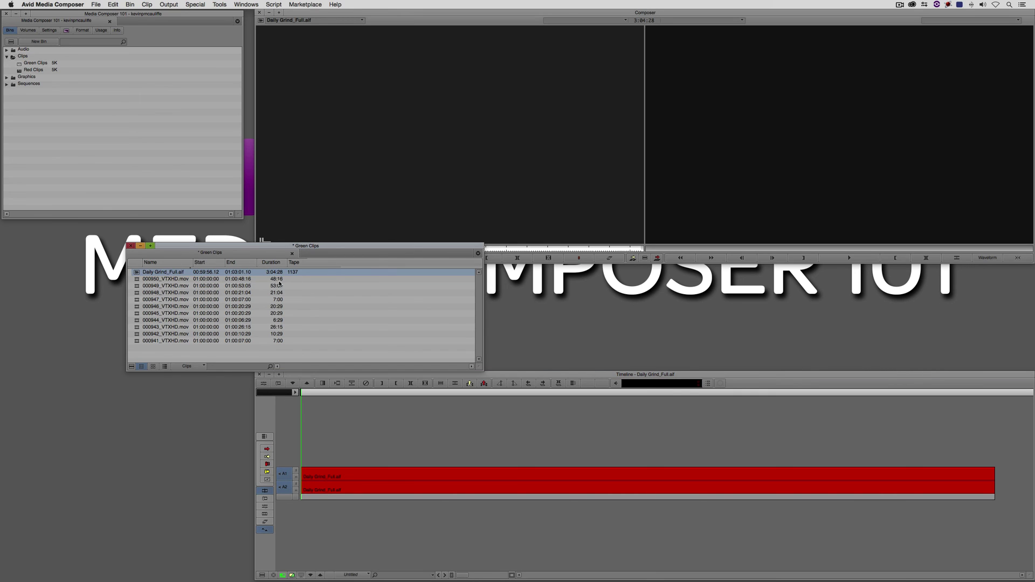